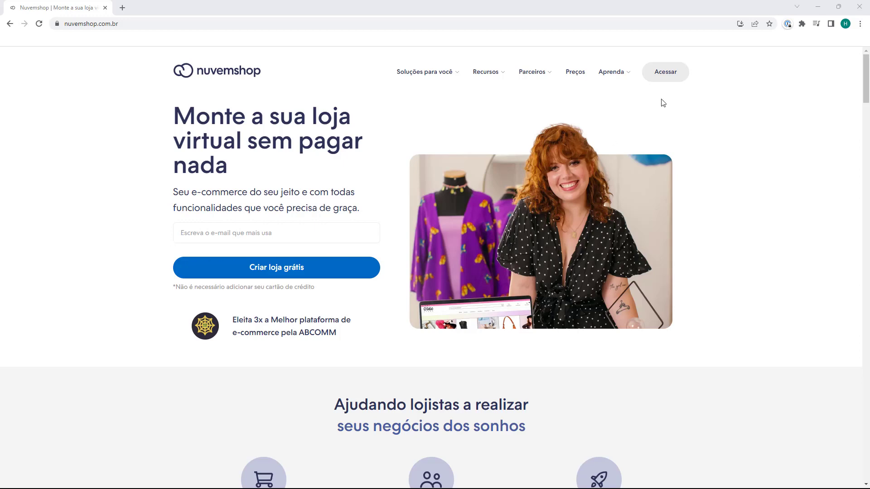
Access the store admin, open the customization of the current layout and go to its footer (Rodapé da página) settings
click(666, 73)
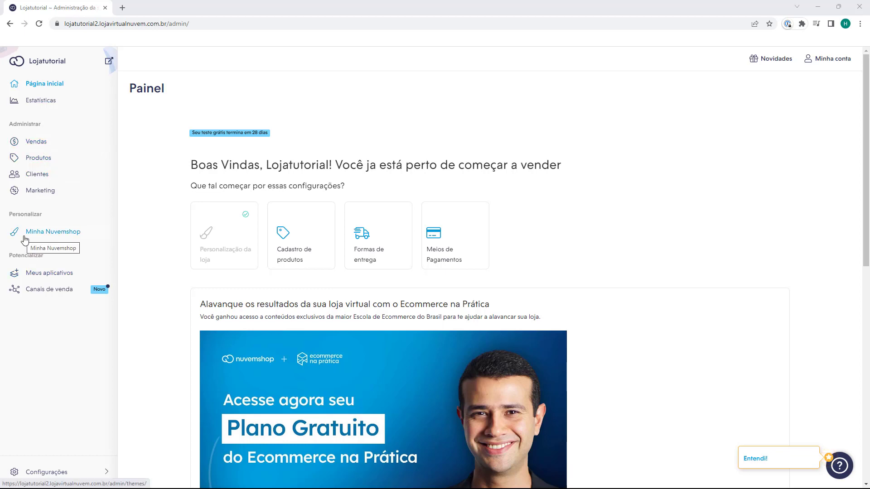
click(54, 233)
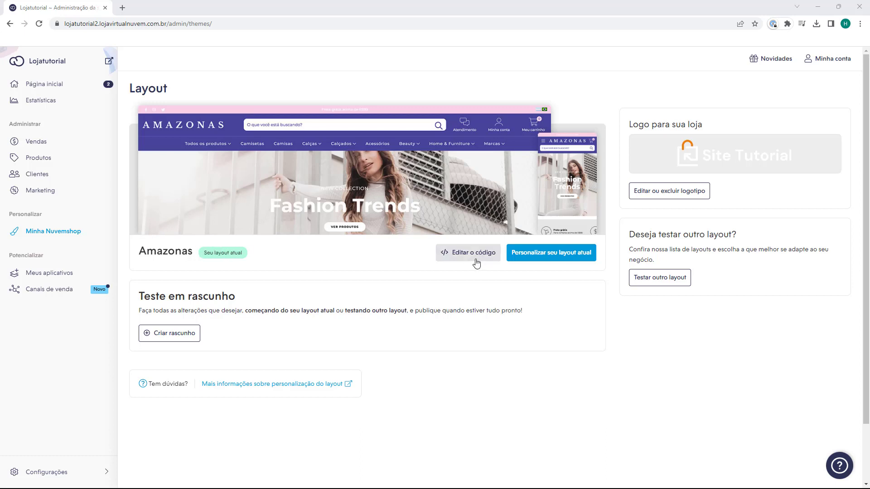
click(544, 257)
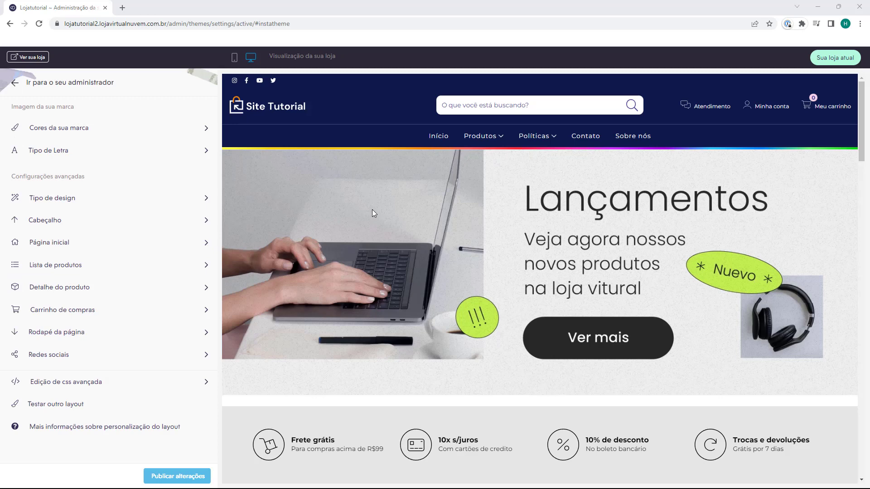
scroll(356, 200, down, 15)
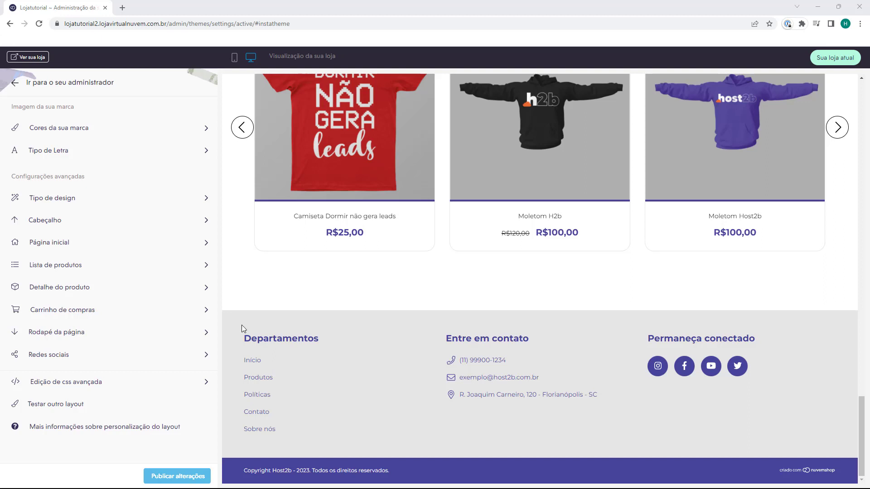
click(54, 339)
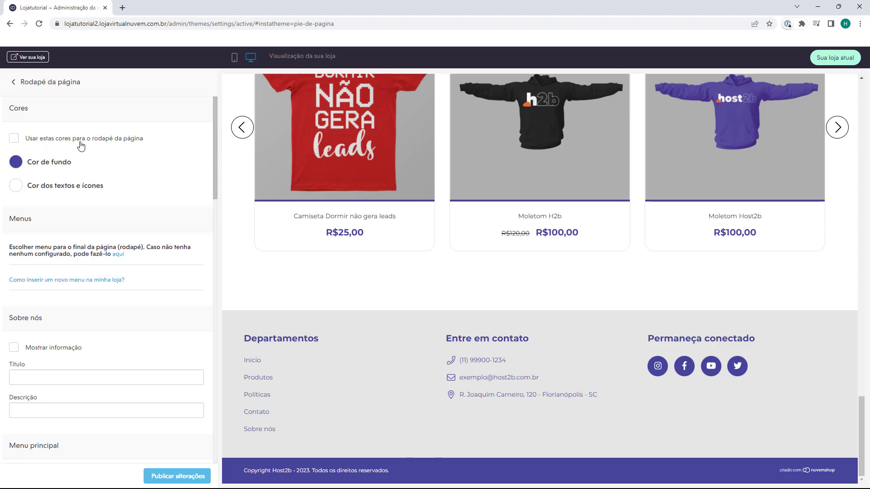
Enable custom colours for the page footer with background colour #46459b and publish the changes
click(14, 143)
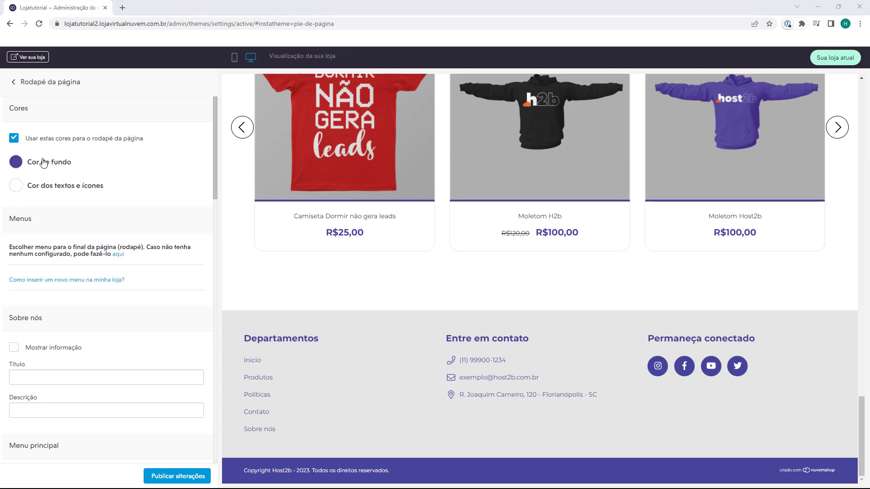
click(18, 165)
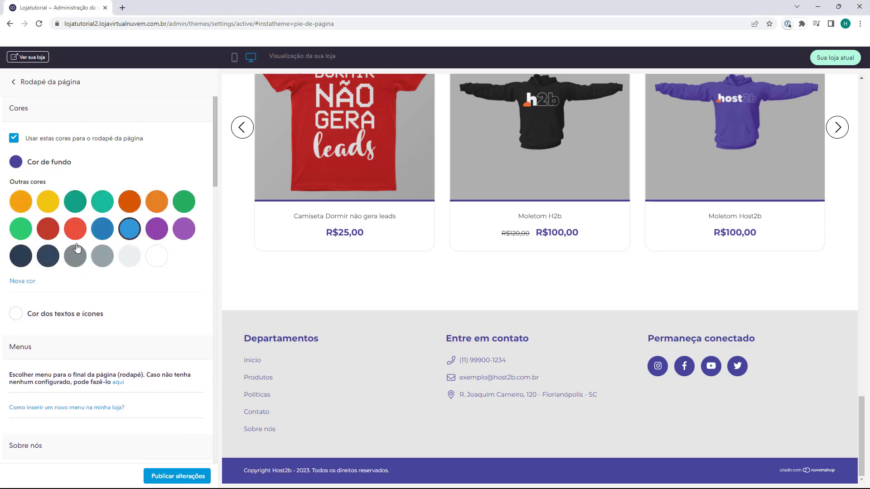
click(20, 283)
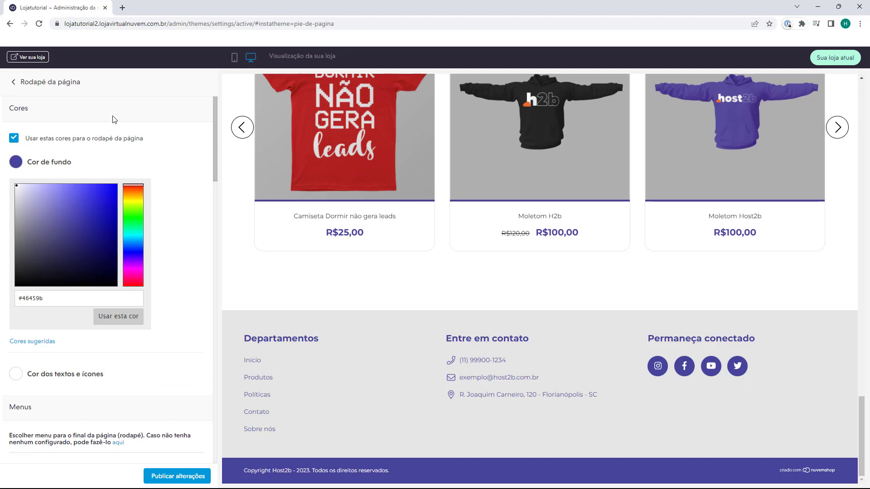
click(115, 337)
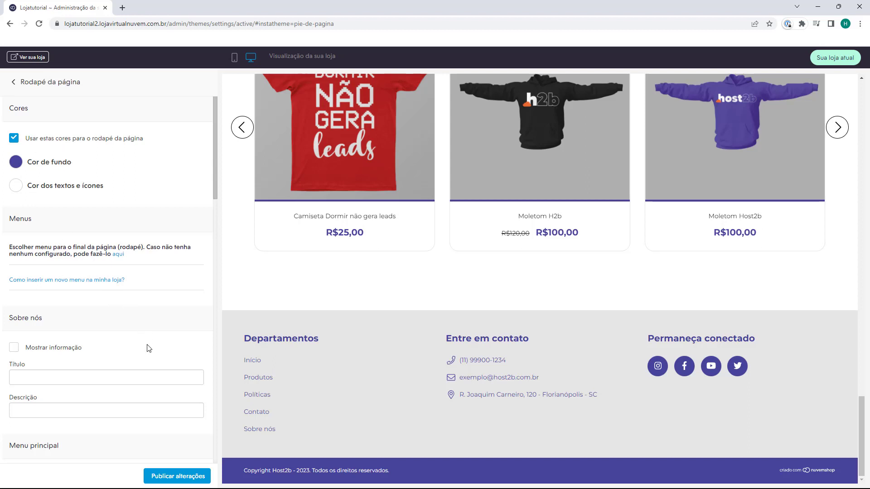
click(174, 478)
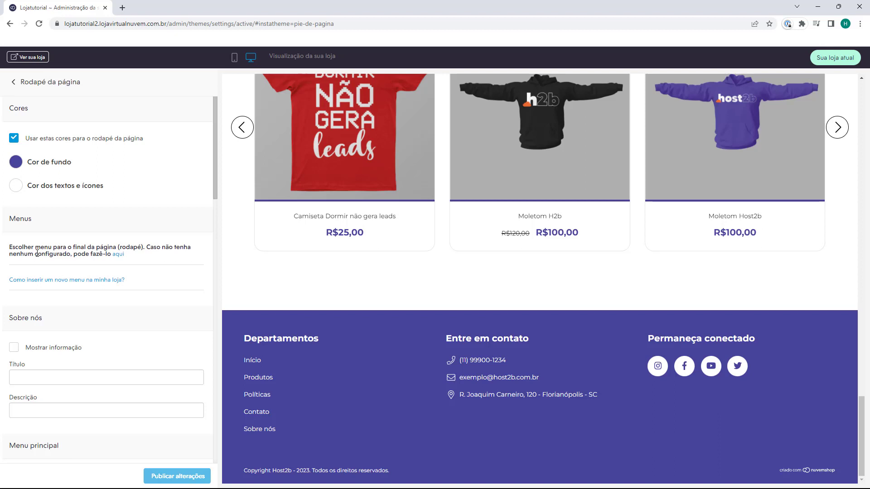
Review the footer's settings for menus, about-us text, contact details, social networks, shipping and payment options
scroll(37, 254, down, 2)
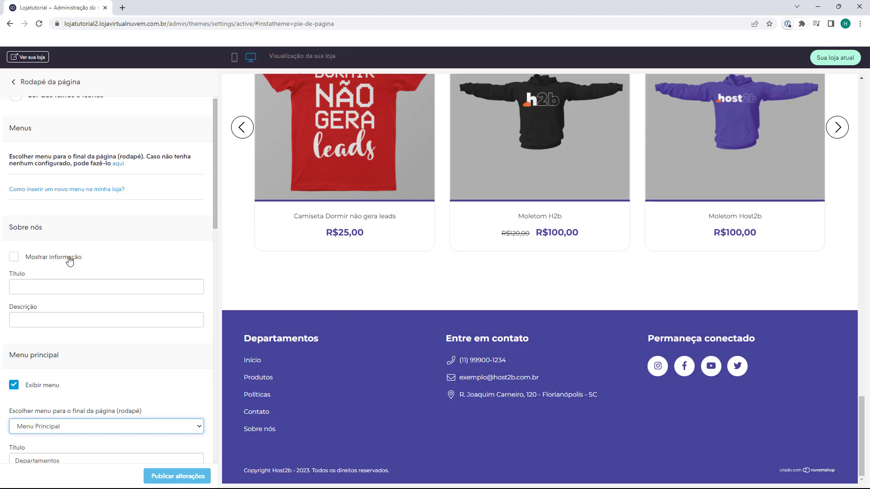
scroll(43, 239, down, 4)
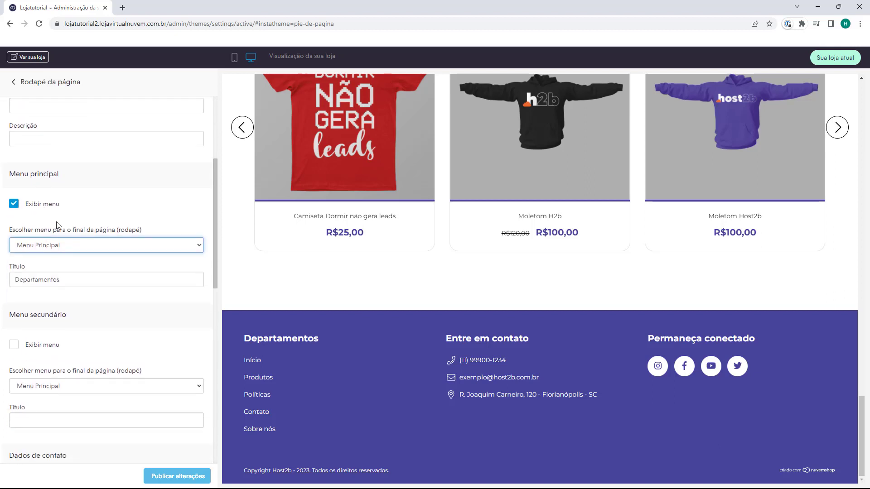
scroll(56, 225, down, 5)
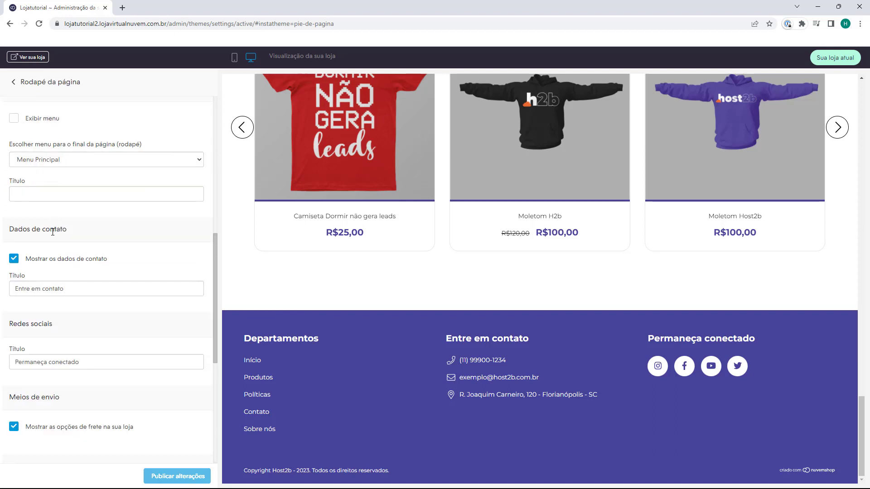
scroll(52, 232, down, 2)
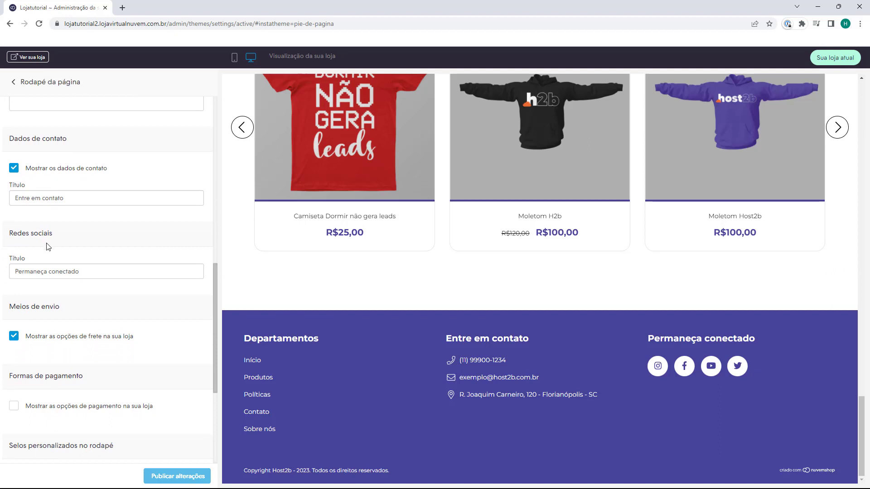
scroll(47, 236, up, 8)
scroll(47, 258, up, 5)
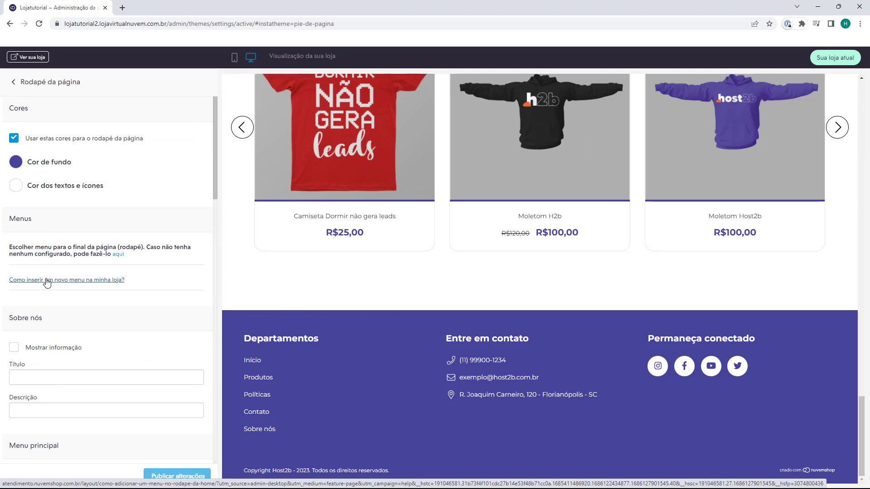
scroll(36, 267, down, 4)
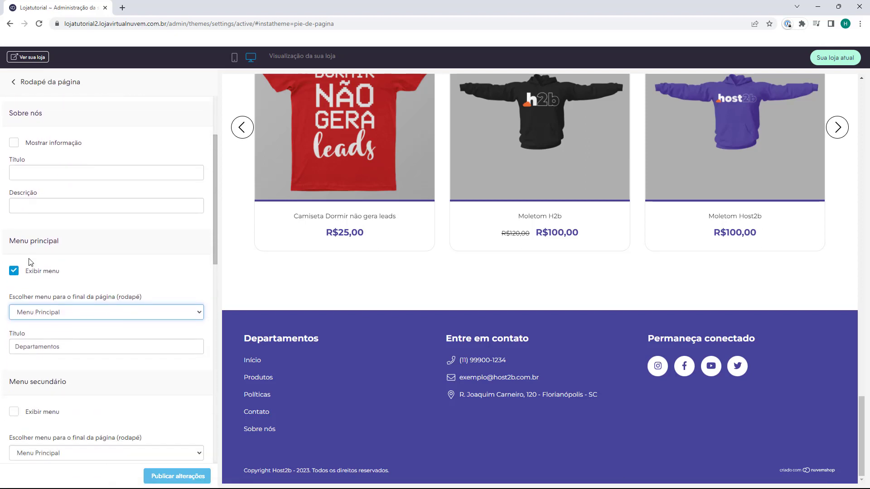
scroll(30, 262, down, 1)
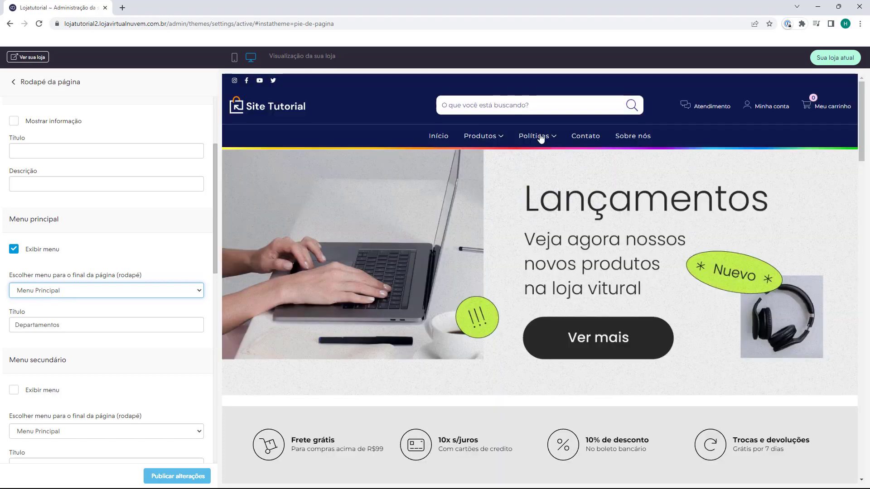
Compare the header navigation in the store preview with the footer links and the footer's Menus settings
mouse_move(538, 166)
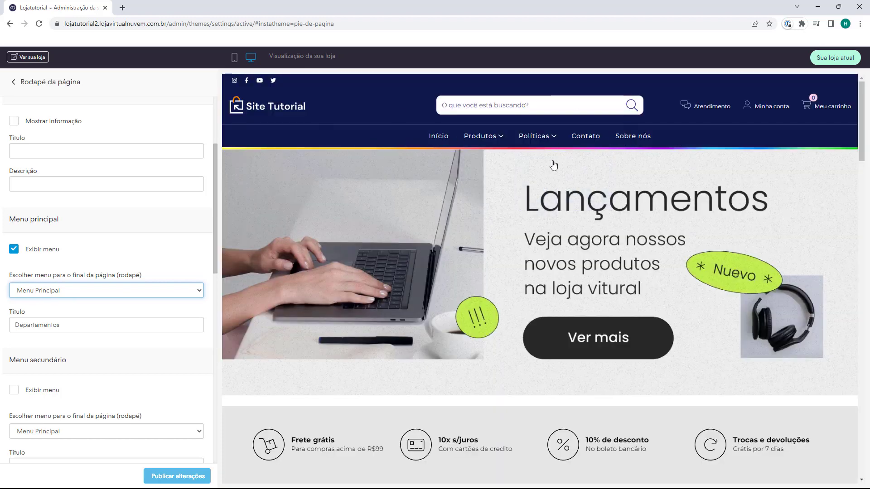
scroll(272, 218, down, 15)
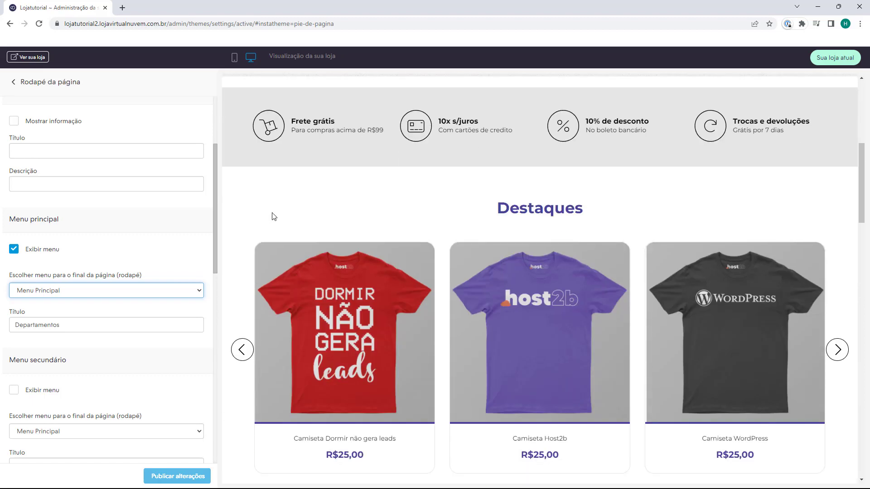
scroll(274, 217, down, 1)
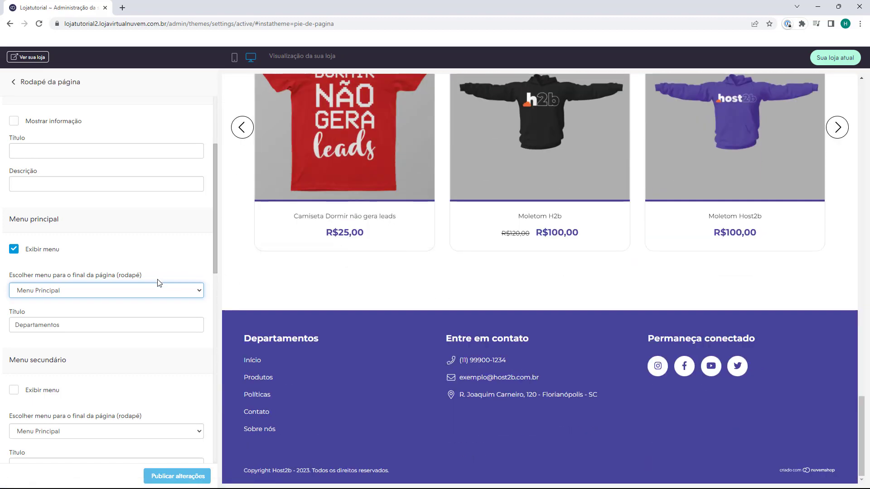
scroll(71, 264, up, 5)
drag(8, 218, 33, 219)
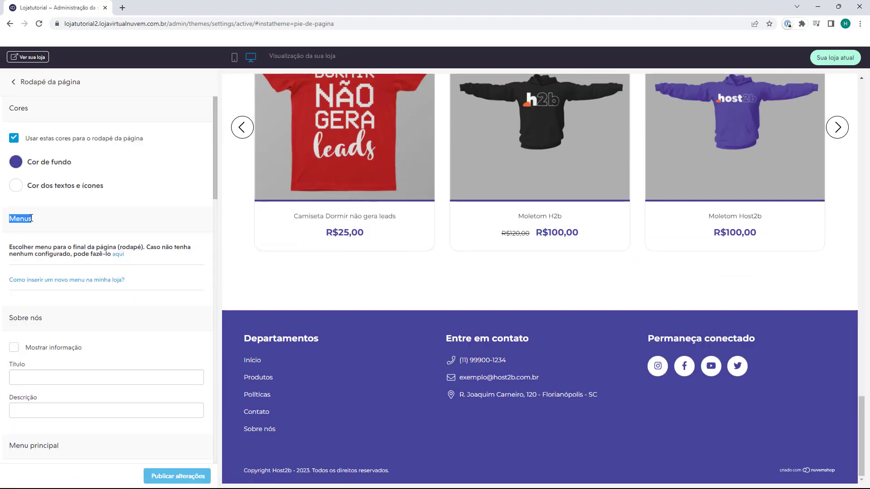
click(25, 246)
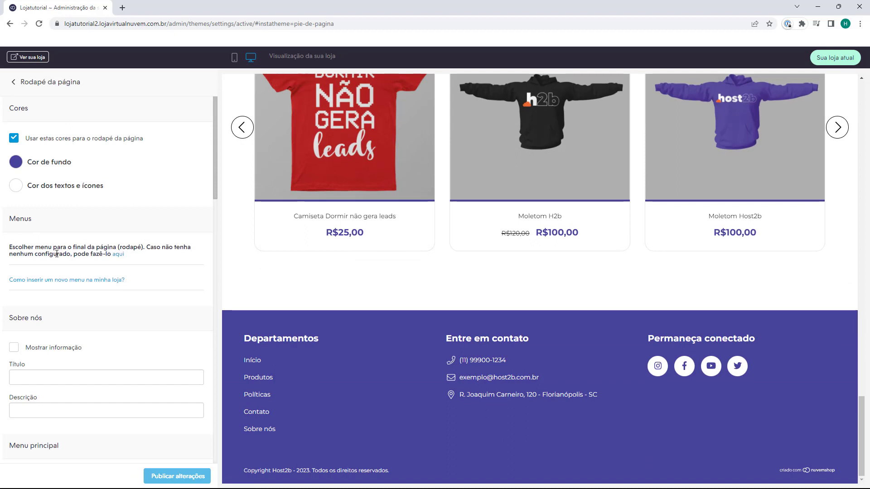
Open the navigation bars page linked from the footer's Menus settings and create a new menu named "Rodape 1"
click(117, 254)
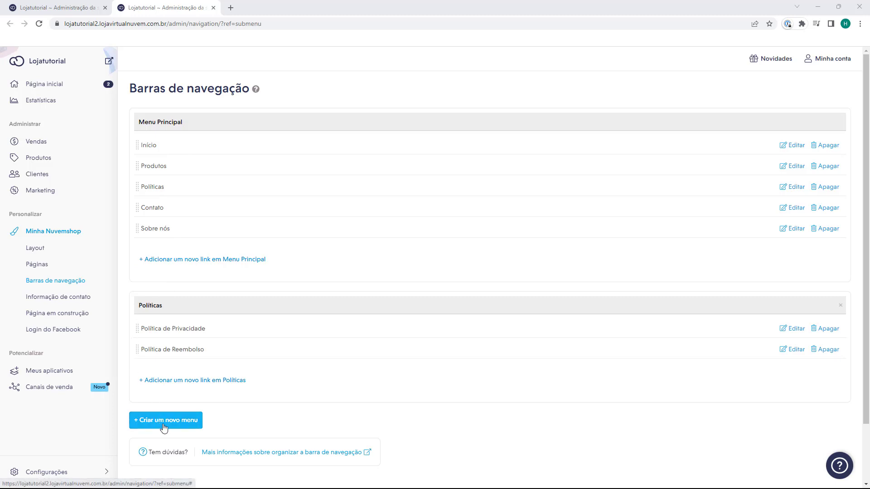
scroll(162, 423, down, 2)
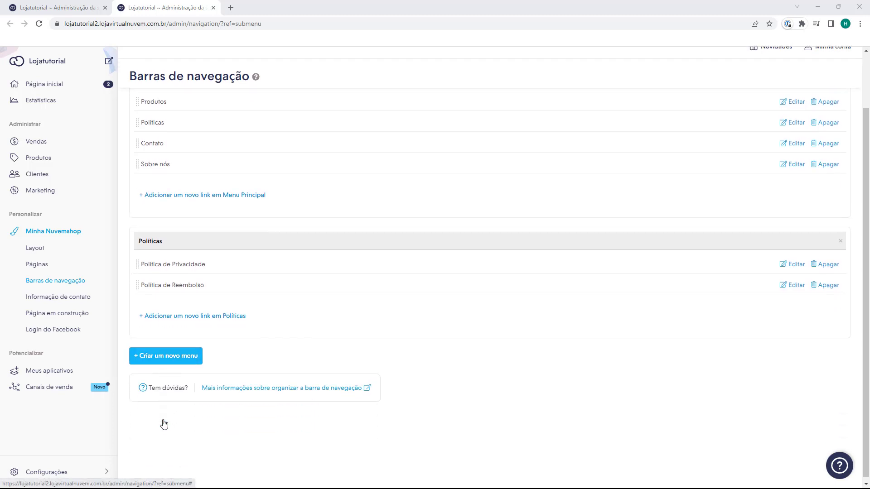
scroll(195, 362, up, 1)
scroll(195, 363, down, 1)
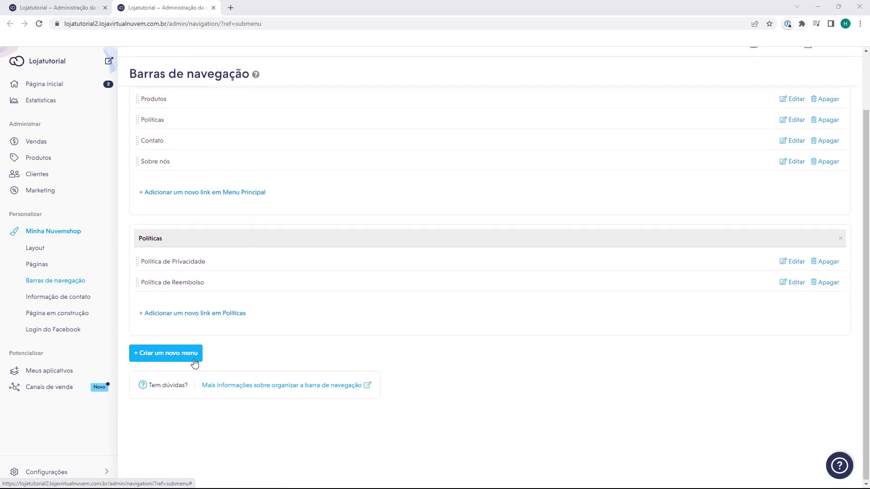
click(170, 361)
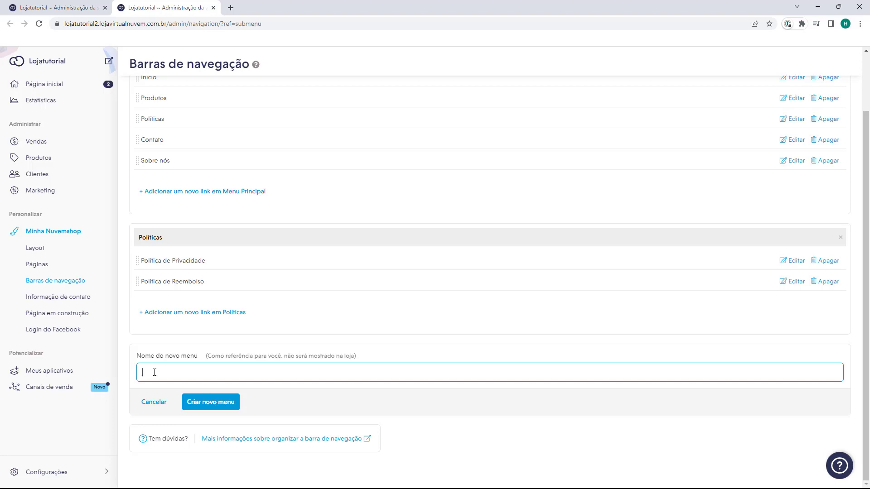
text(odape 1)
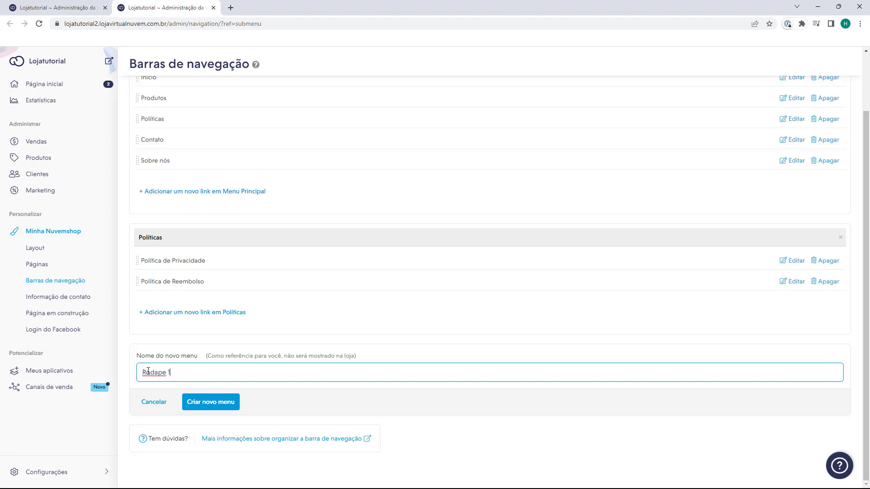
click(208, 408)
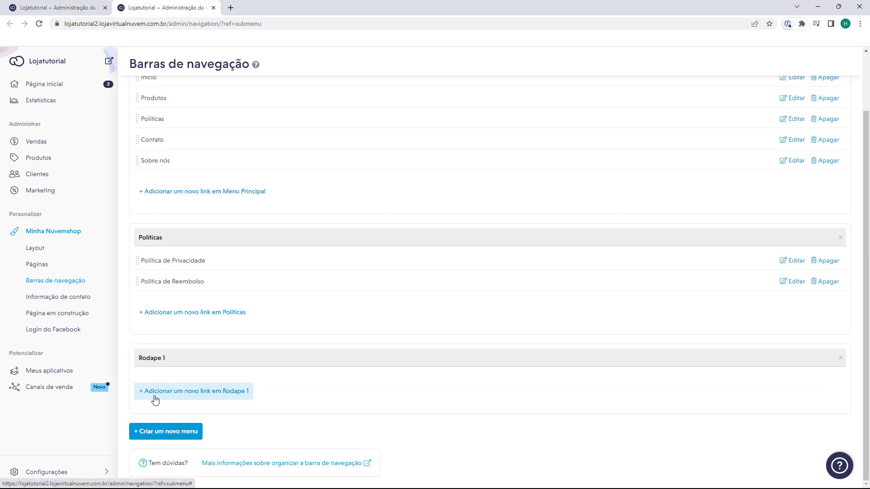
Add a link named "Política de Privacidade" to the Rodape 1 menu, pointing to the page Política de Privacidade
click(185, 392)
scroll(185, 362, down, 2)
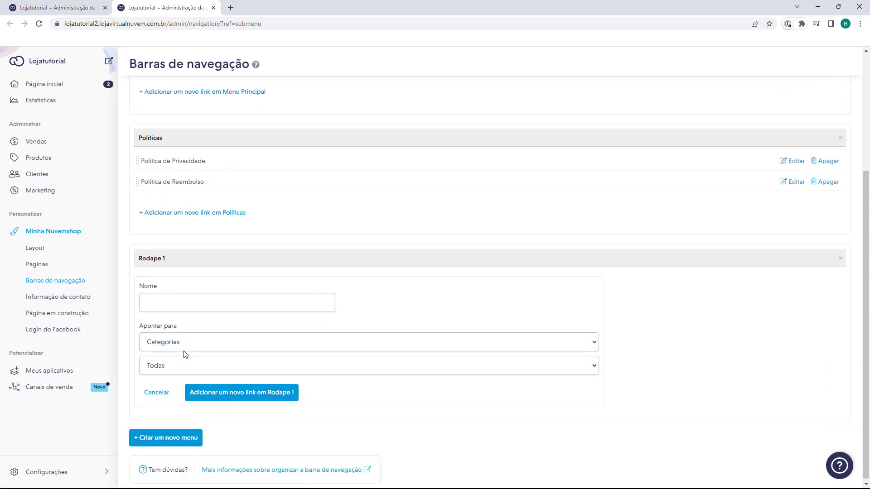
click(151, 300)
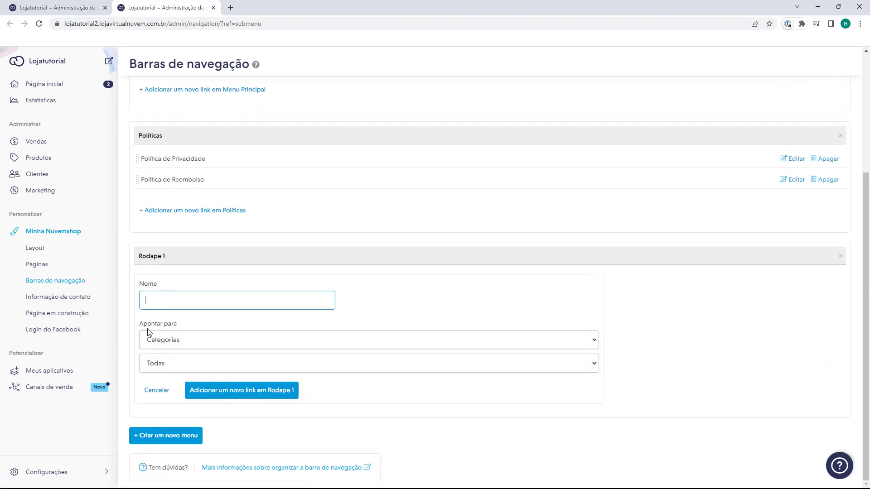
drag(143, 325, 165, 326)
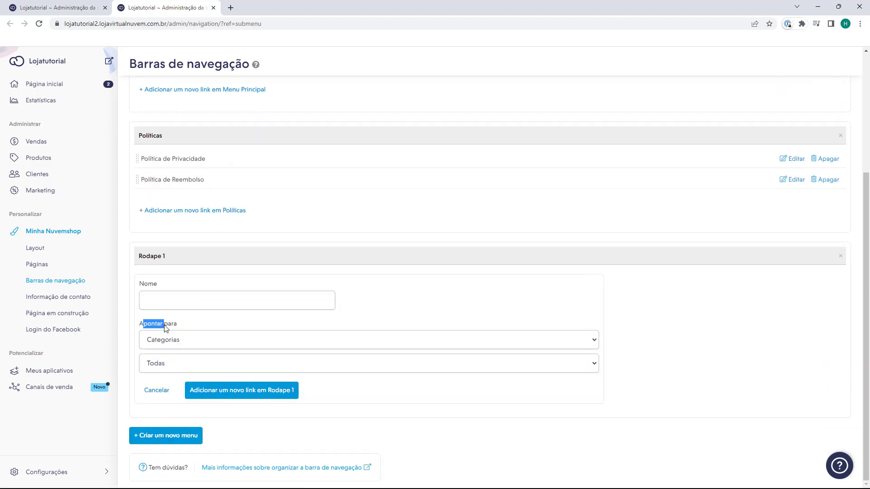
click(166, 327)
click(171, 306)
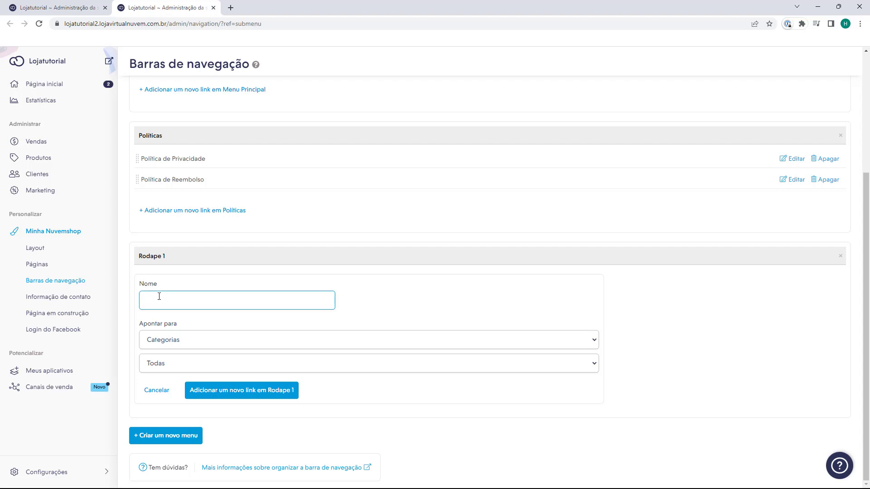
text(olítica de Privacidade)
click(161, 339)
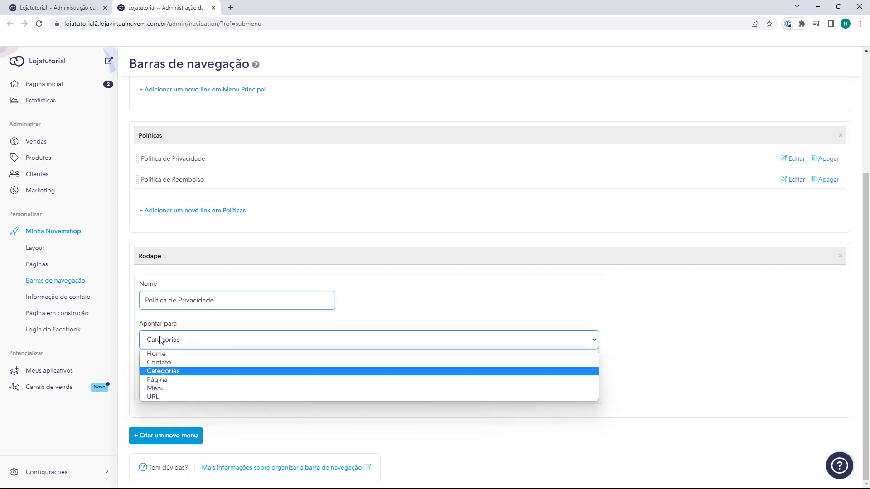
click(160, 381)
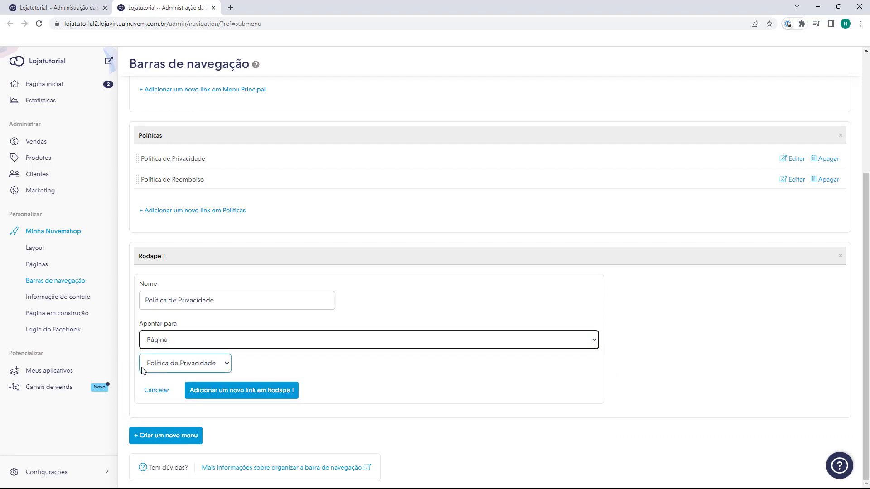
click(183, 369)
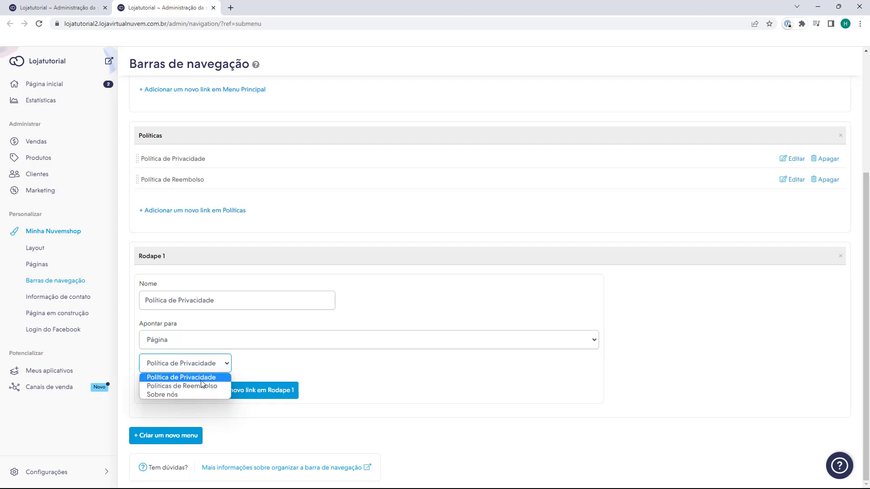
click(166, 380)
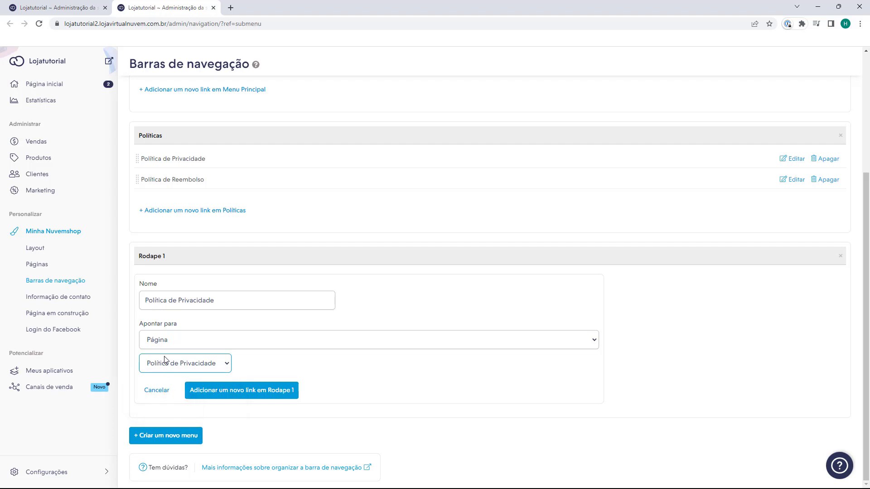
click(223, 401)
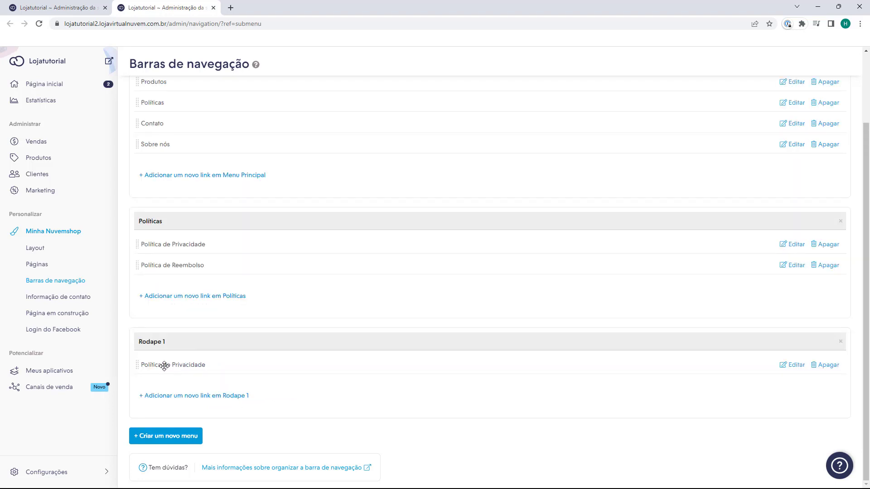
Add a link named "Política de Reembolso" to the Rodape 1 menu, pointing to the page Políticas de Reembolso
click(158, 396)
scroll(149, 371, down, 1)
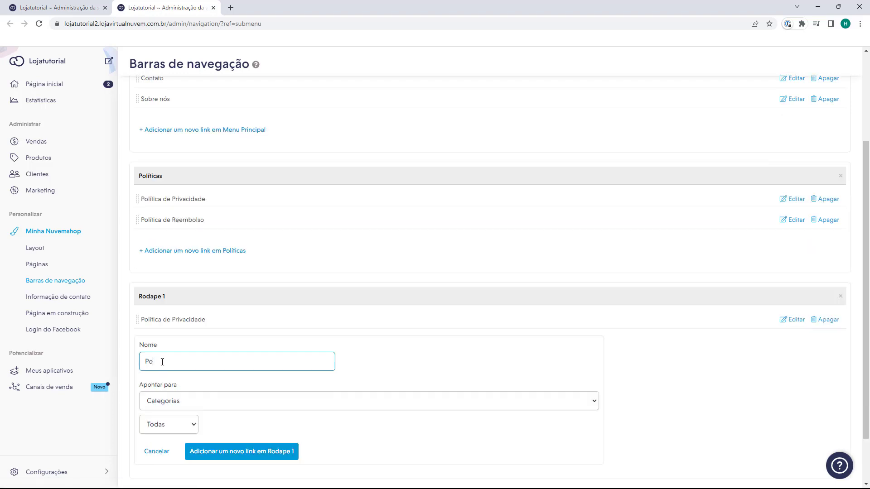
text(Politica de Reembolso)
click(151, 401)
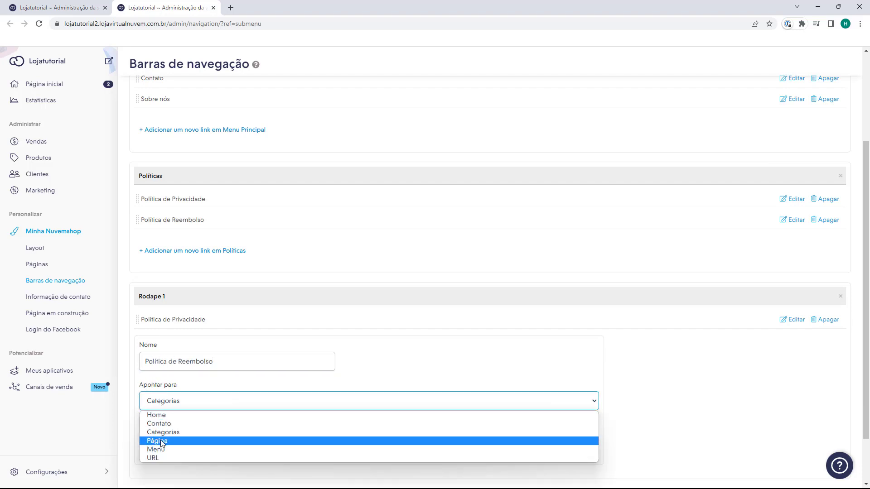
click(162, 443)
scroll(161, 385, down, 1)
click(161, 381)
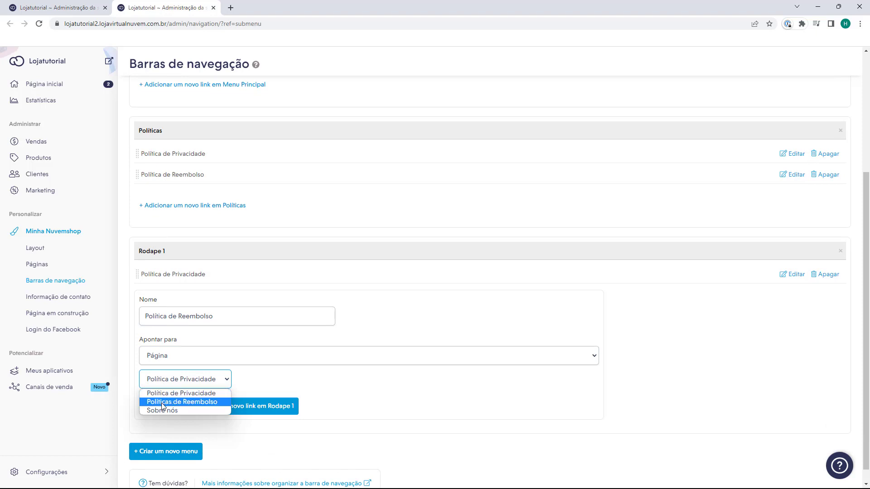
click(157, 403)
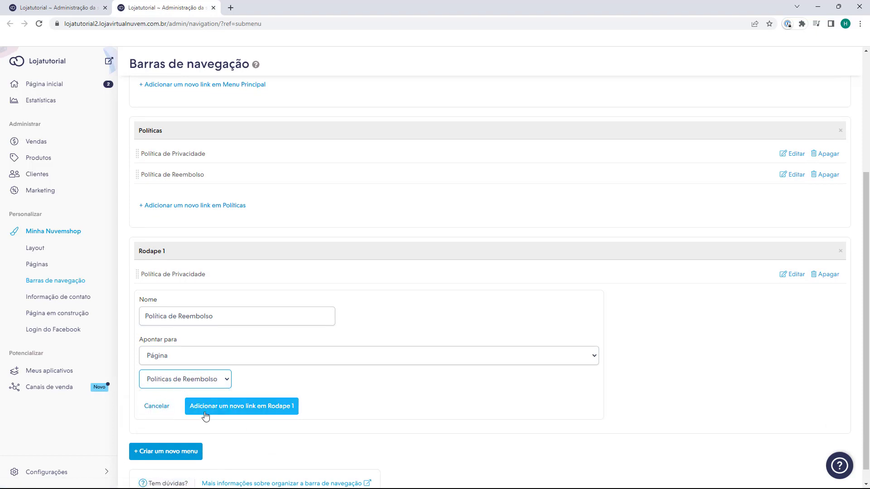
click(233, 412)
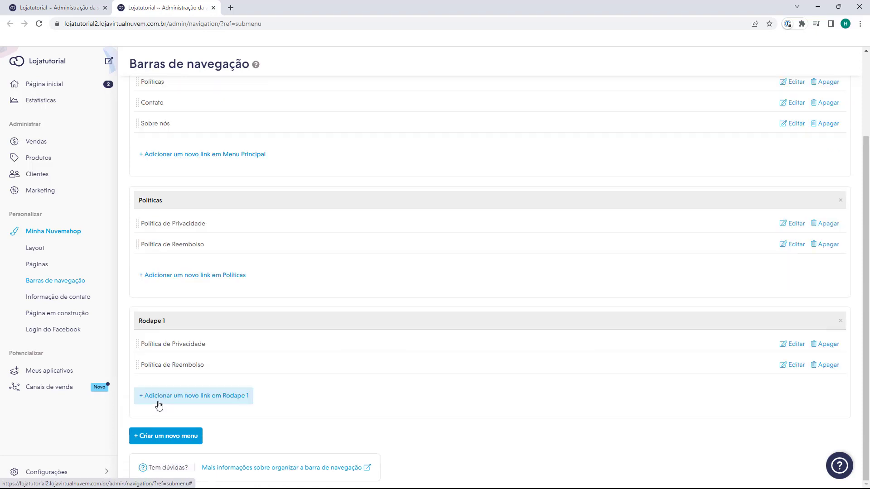
Add a link named "Assistência Técnica" to the Rodape 1 menu, pointing to Contato
click(189, 401)
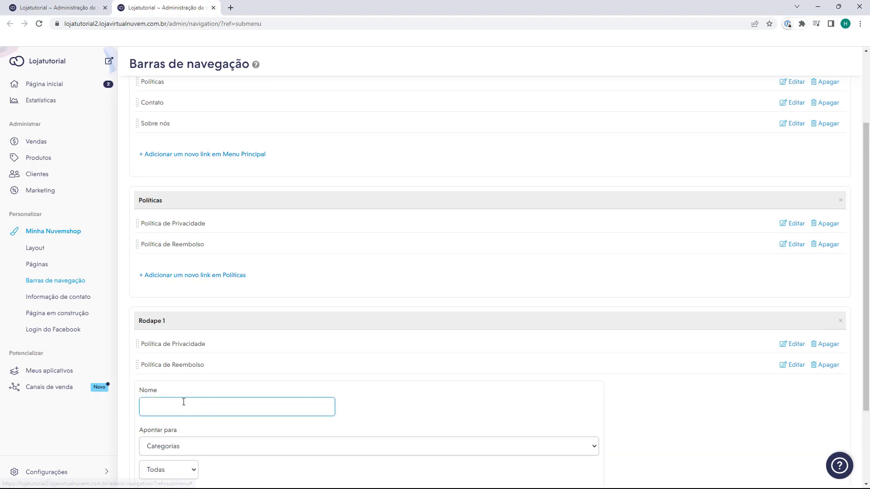
text(A)
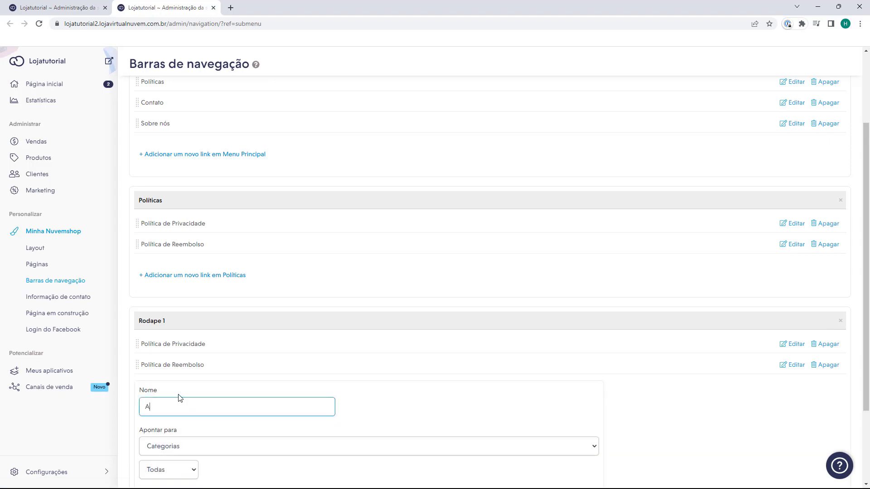
text(ssistência Técnica)
scroll(181, 390, down, 2)
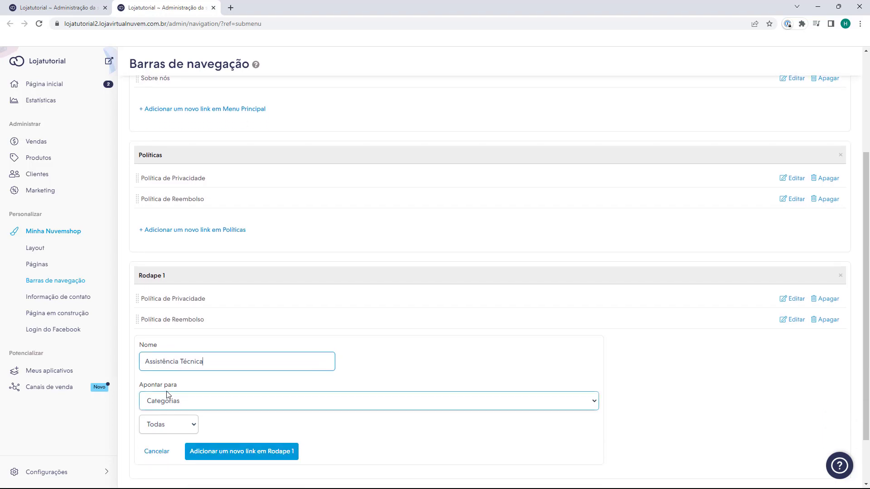
click(176, 355)
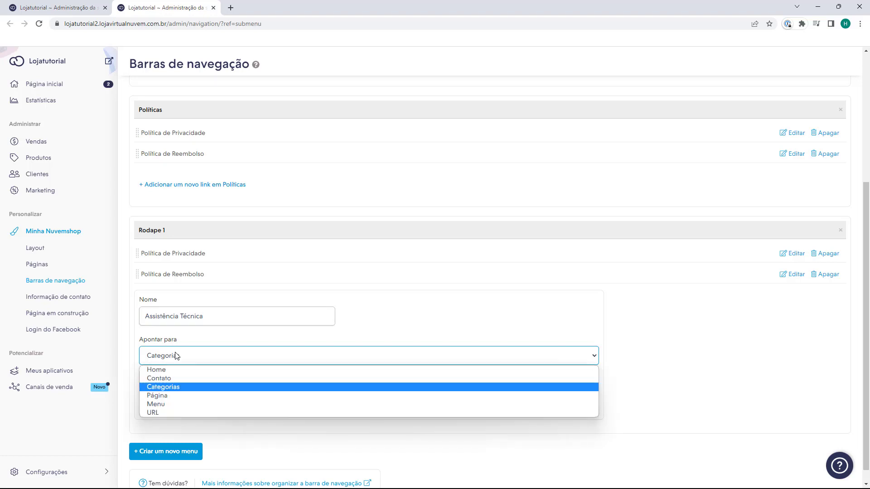
click(171, 376)
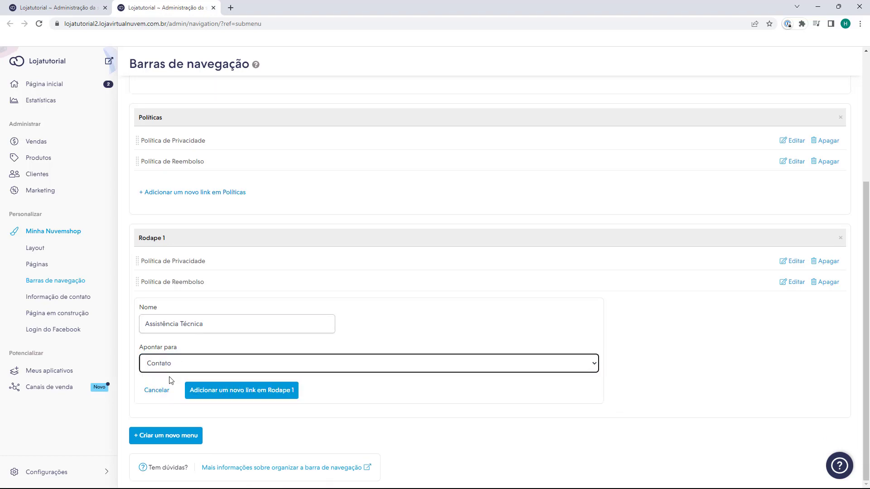
click(163, 332)
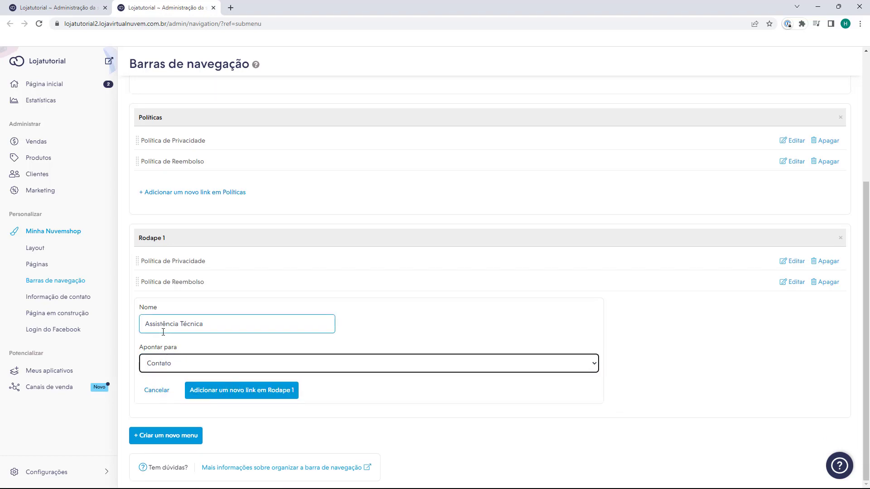
click(161, 351)
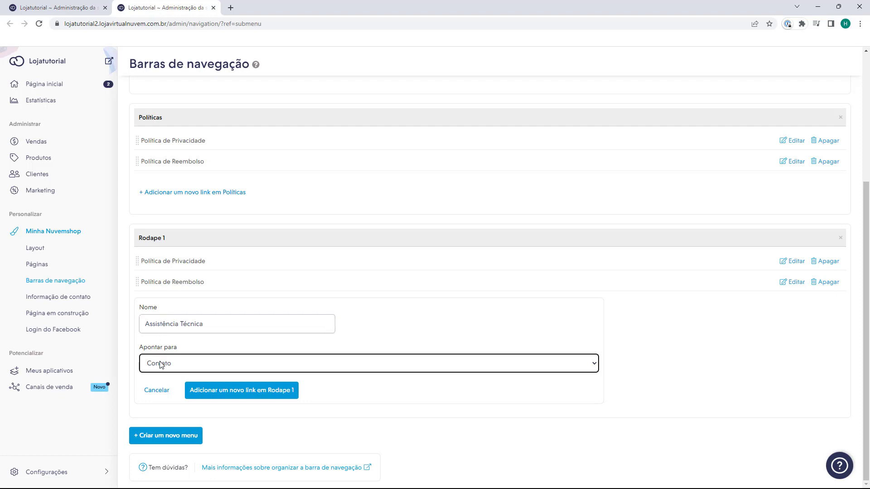
click(208, 397)
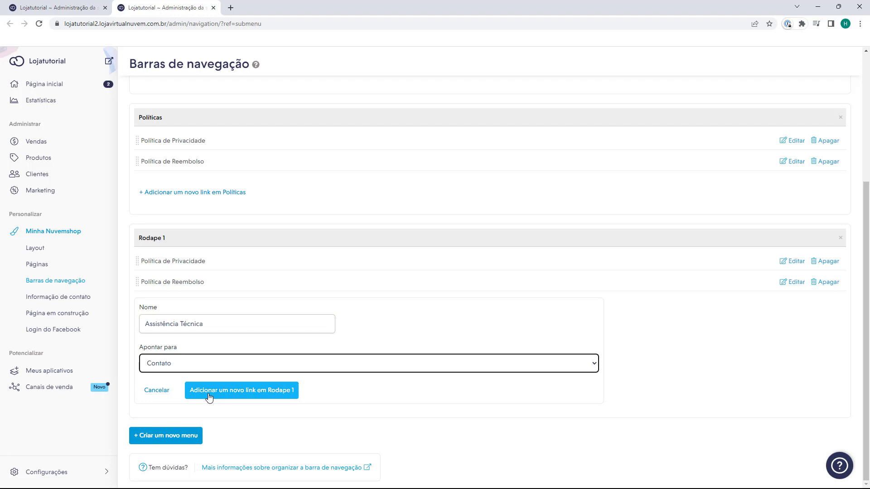
click(209, 397)
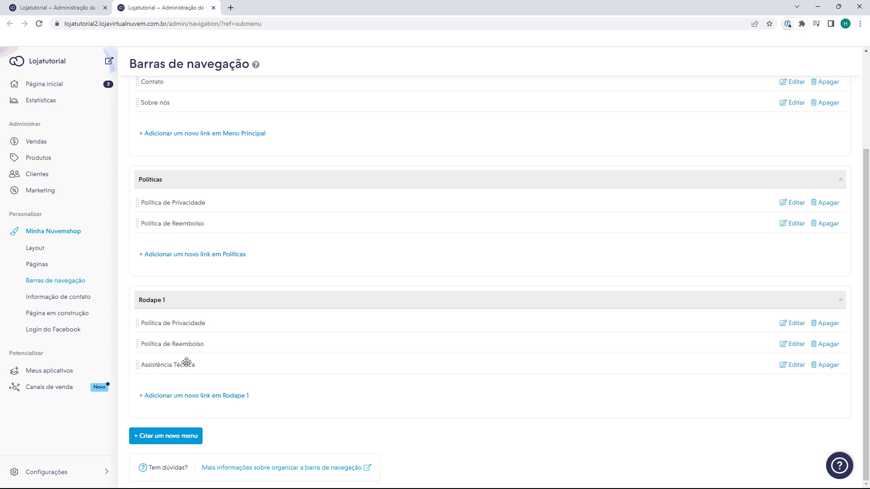
Create another navigation menu named "Rodape 2"
click(165, 436)
double_click(169, 407)
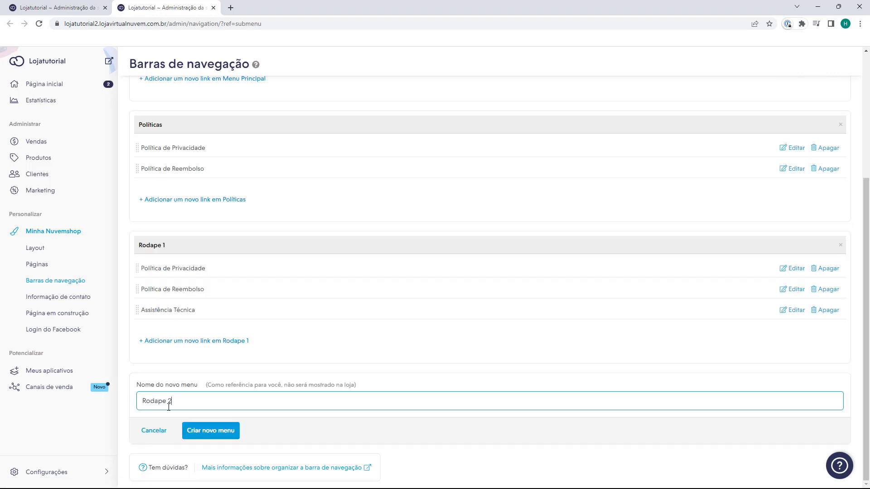
click(201, 440)
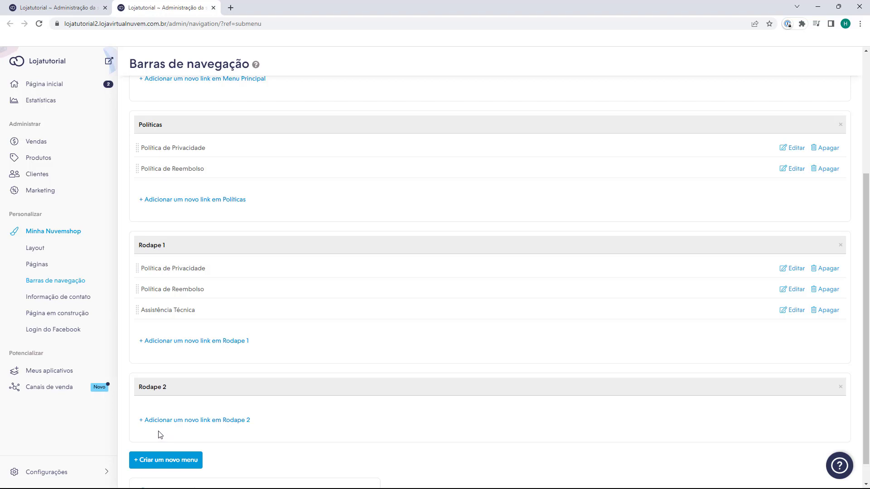
Add a link named "Camisetas" to the Rodape 2 menu, pointing to the Camisetas category
scroll(159, 435, down, 1)
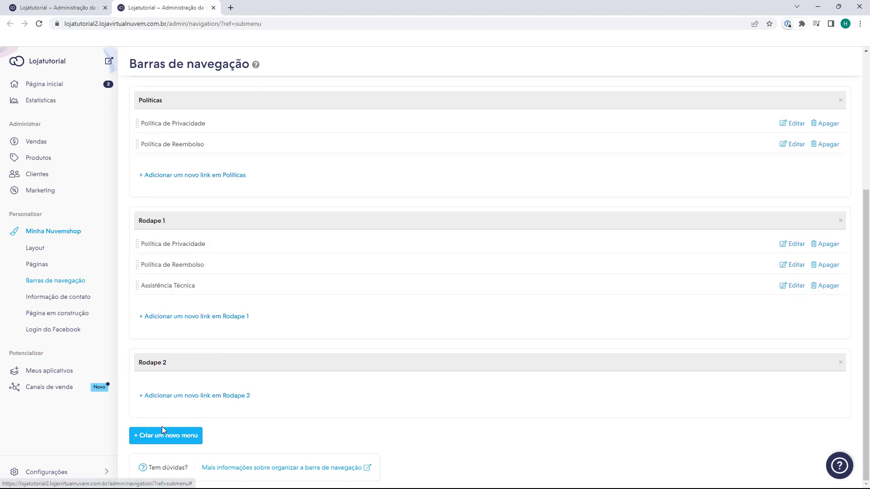
click(160, 396)
scroll(161, 402, down, 2)
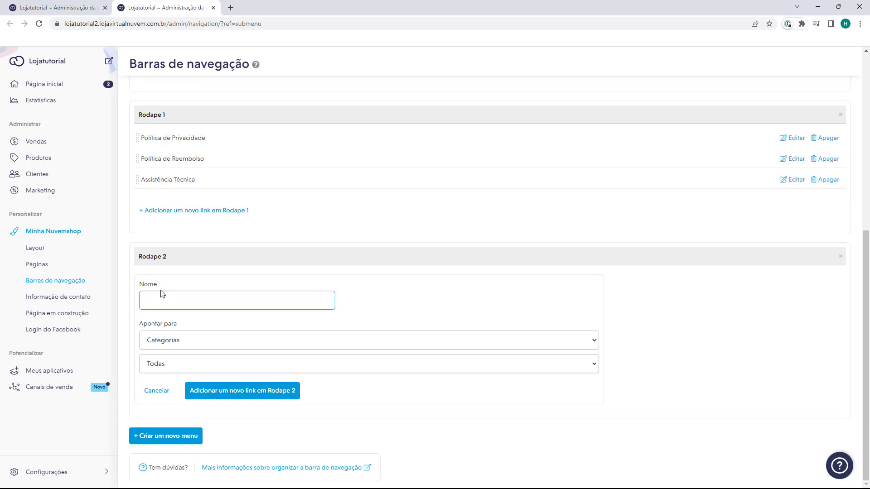
click(153, 318)
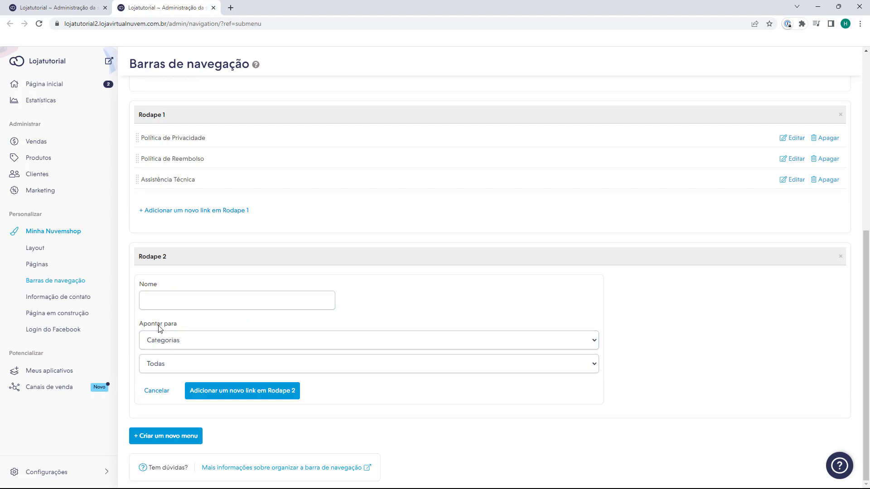
click(179, 340)
click(170, 368)
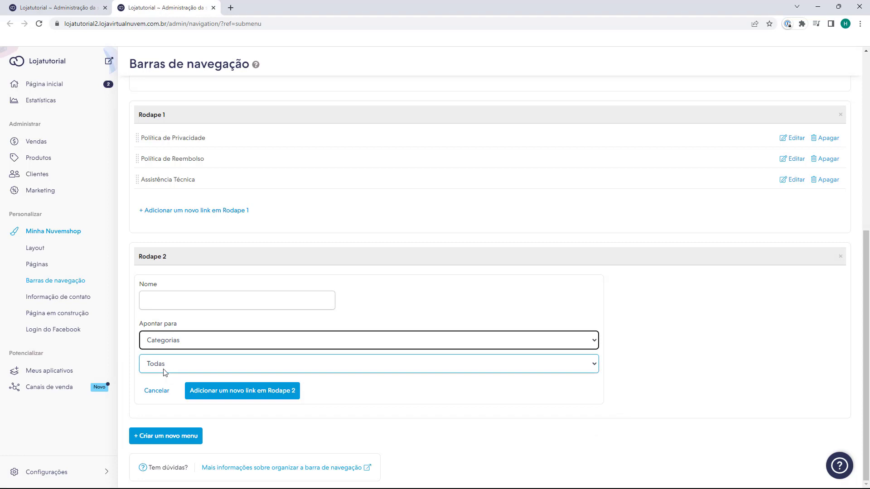
click(169, 366)
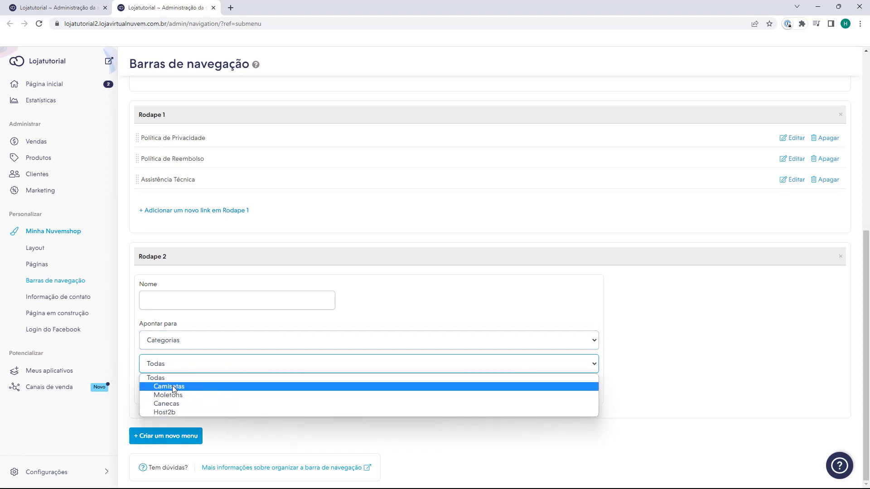
click(170, 387)
click(141, 290)
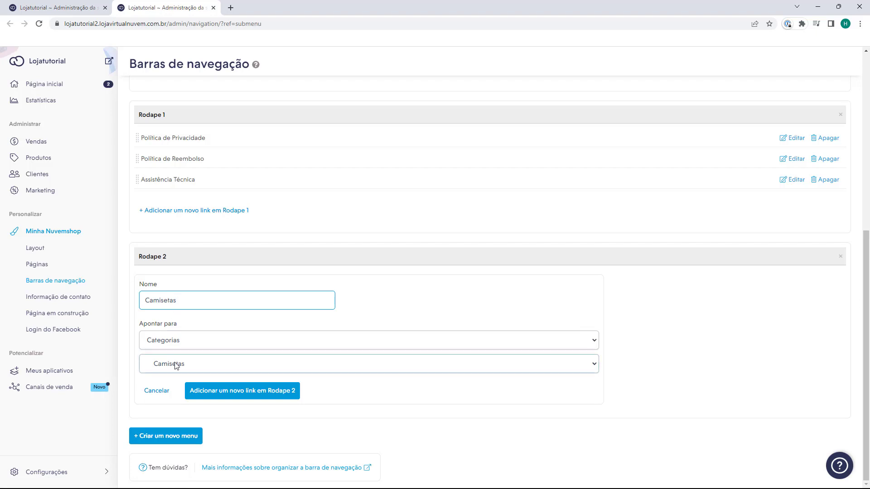
click(216, 398)
Add a link named "Moletons" to the Rodape 2 menu, pointing to the Moletons category
click(184, 398)
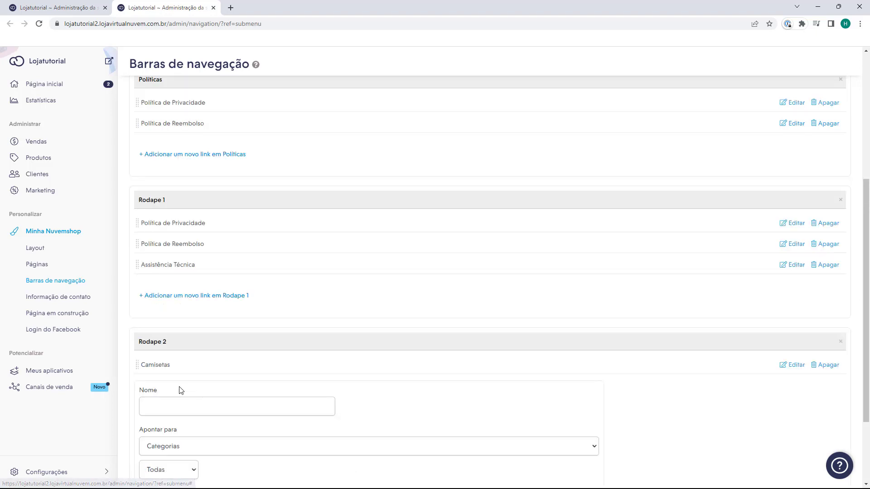
scroll(181, 388, down, 3)
click(170, 364)
click(173, 395)
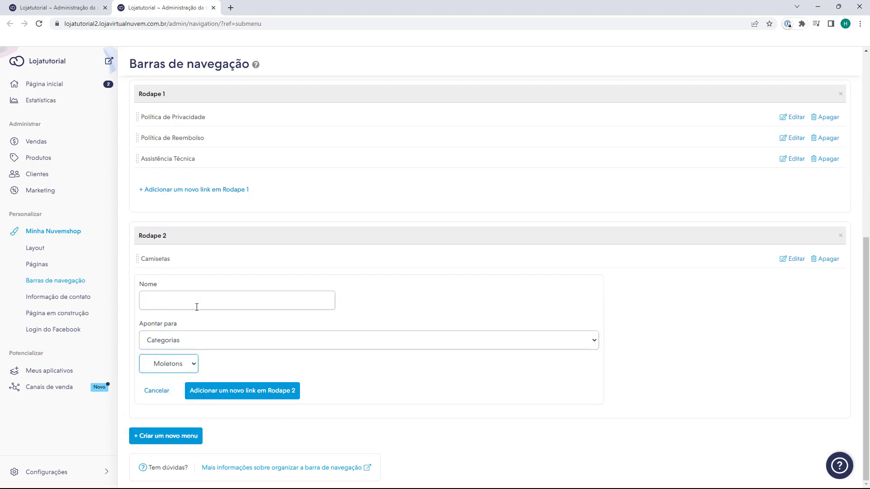
click(199, 300)
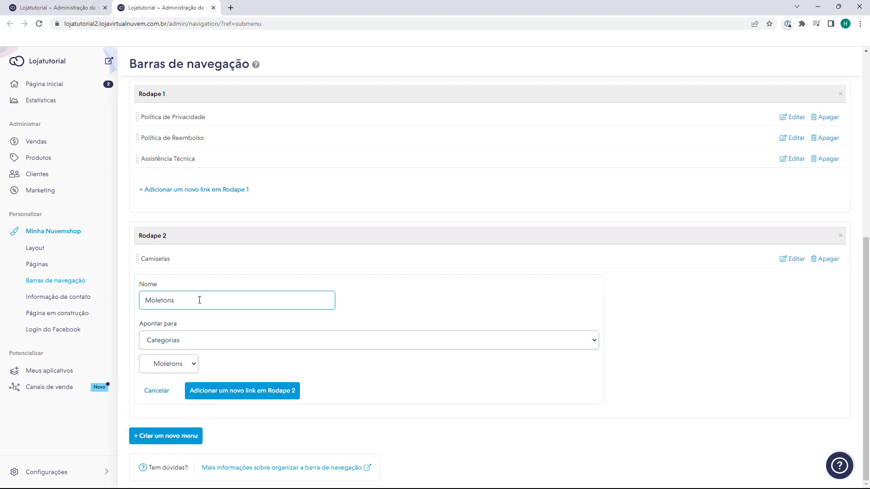
key(Return)
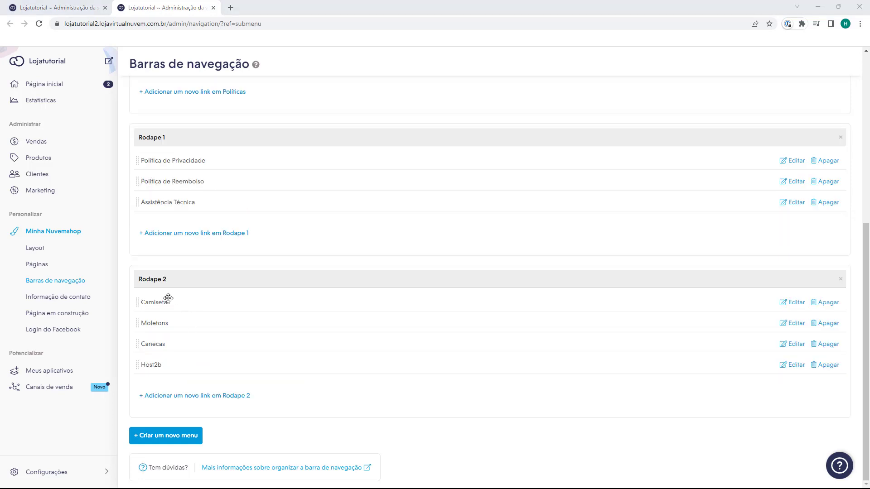
Add a link named "Ver todos" to the Rodape 2 menu, pointing to Categorias with the option Todas
click(160, 403)
scroll(161, 394, down, 2)
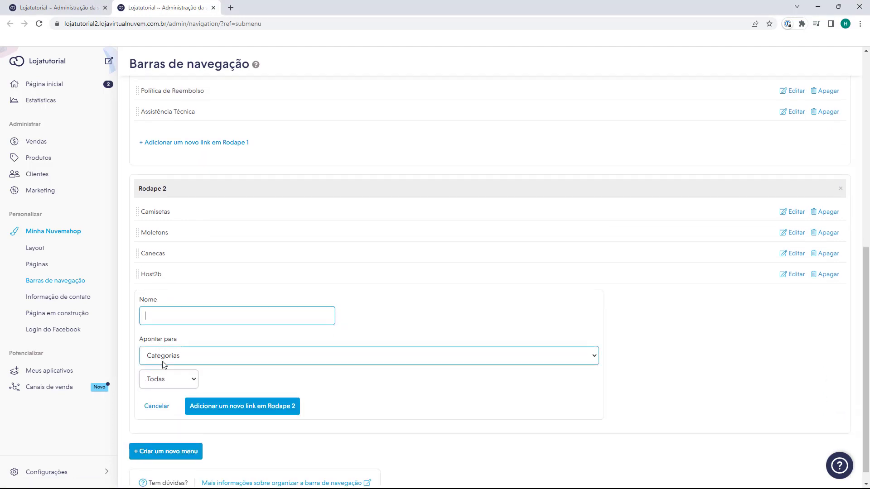
text(Ver todos)
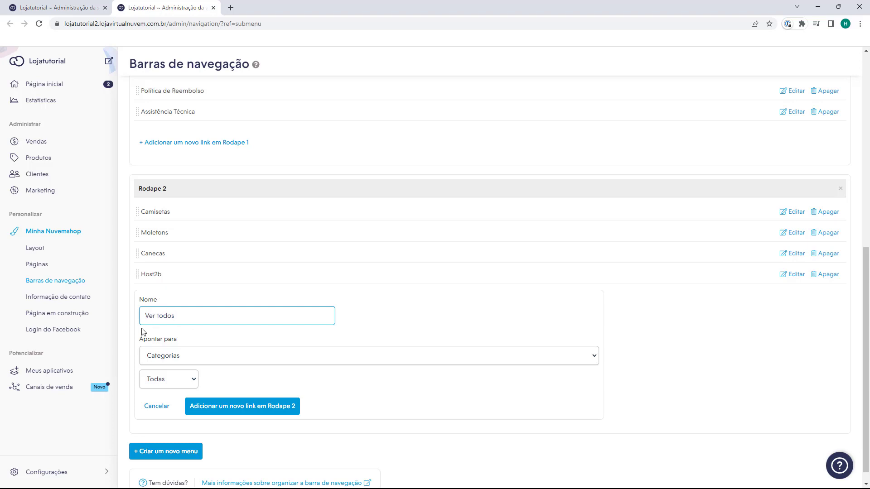
click(221, 413)
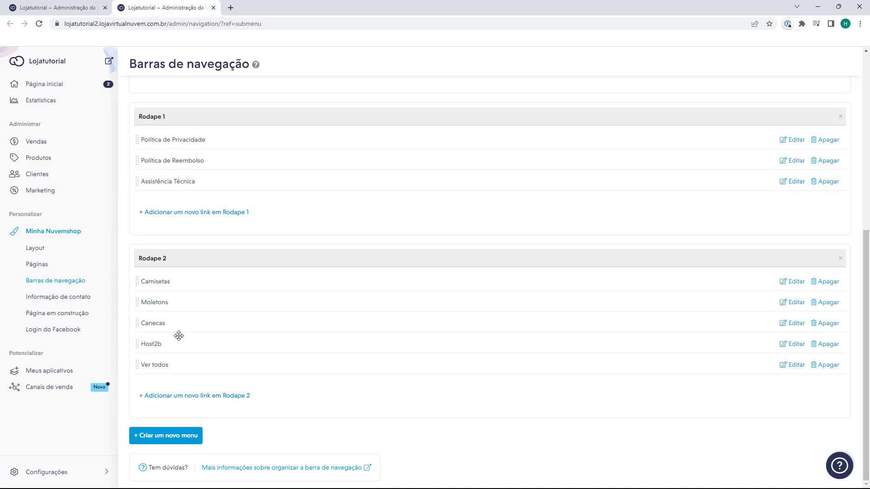
In the store's footer settings, show the Sobre nós information with the title "Quem Somos"
click(68, 4)
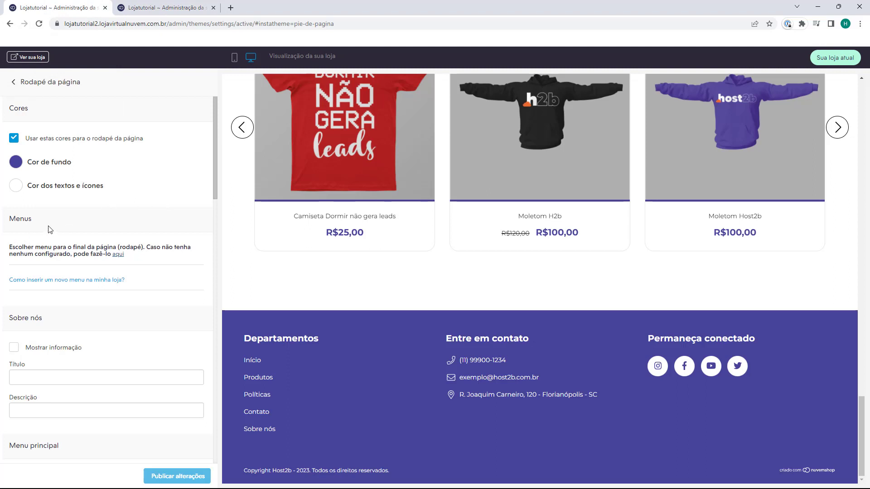
scroll(41, 219, down, 2)
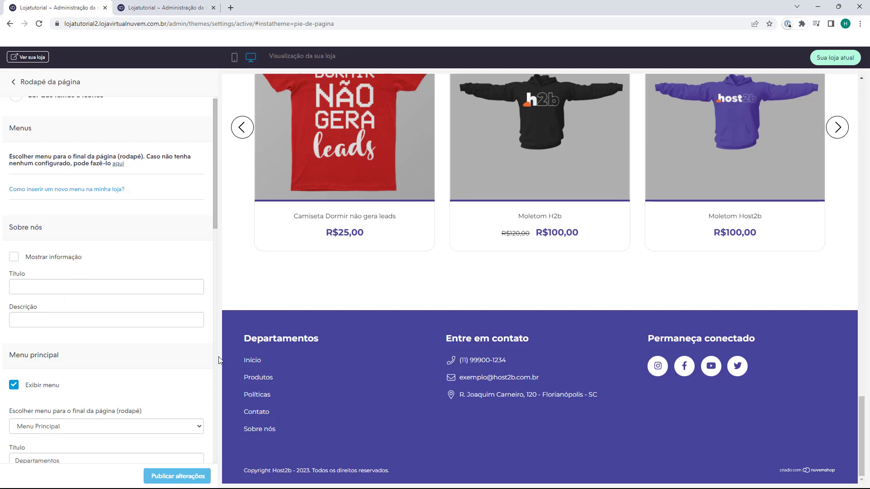
click(15, 258)
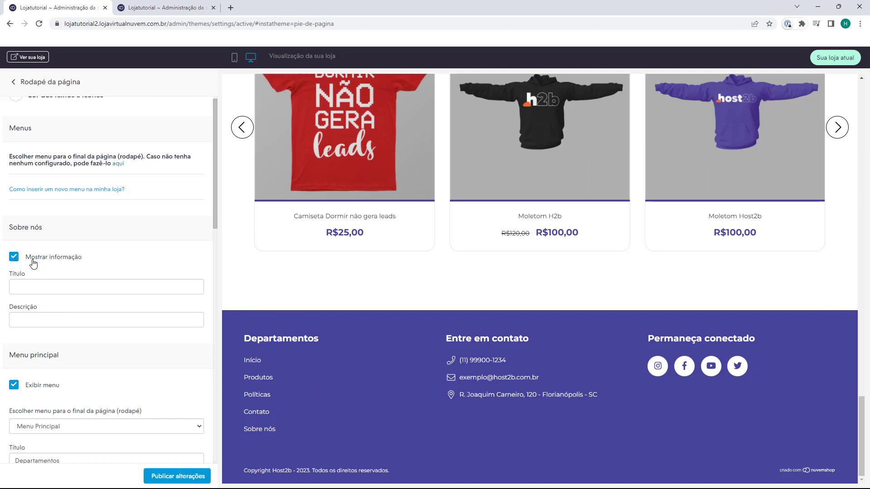
click(33, 284)
text(Q)
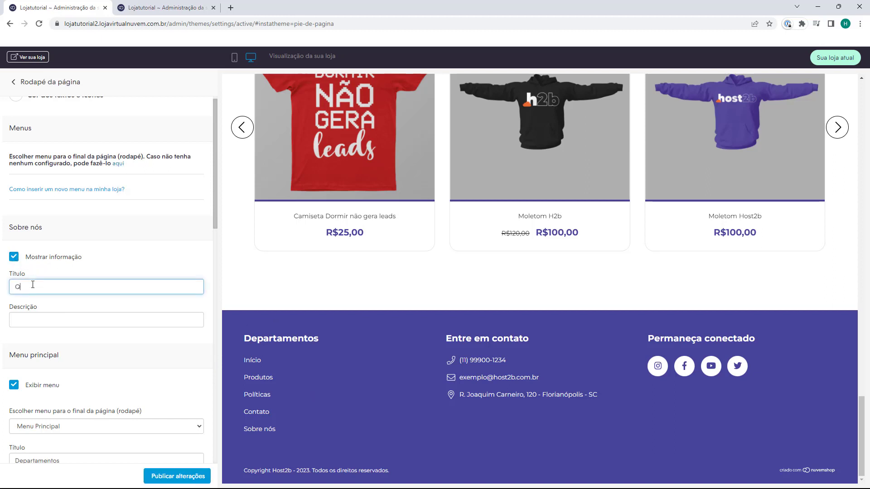
text(uem Somos)
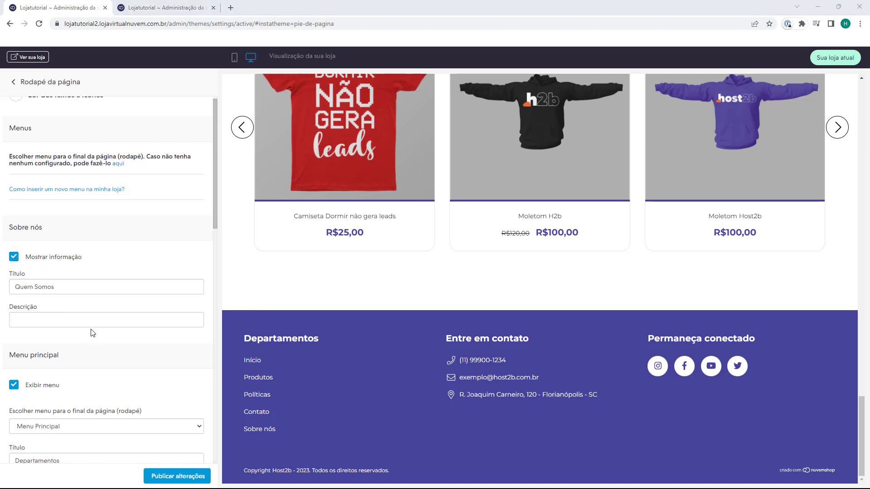
Enter and publish the Sobre nós description "Somos uma loja online que oferece o melhor para o nossos clientes, onde você pode comprar no conforto da sua casa"
click(92, 326)
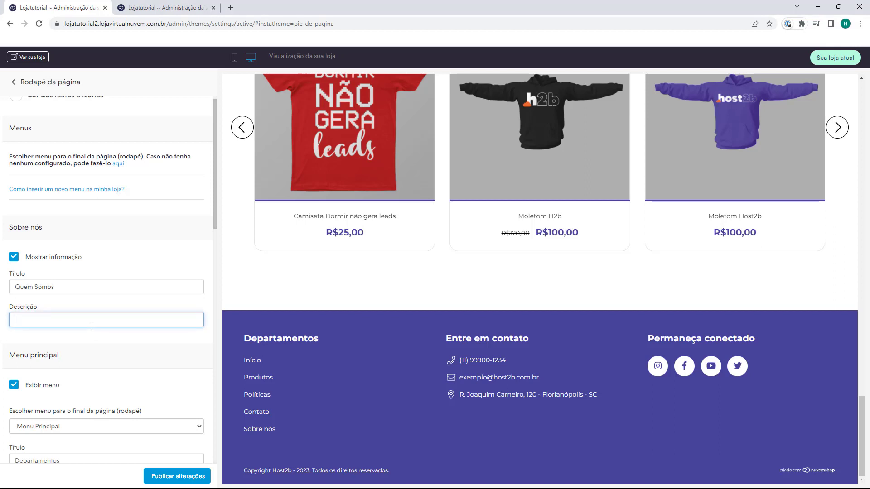
text(Somos uma loja online que oferece o melhor para o nosso)
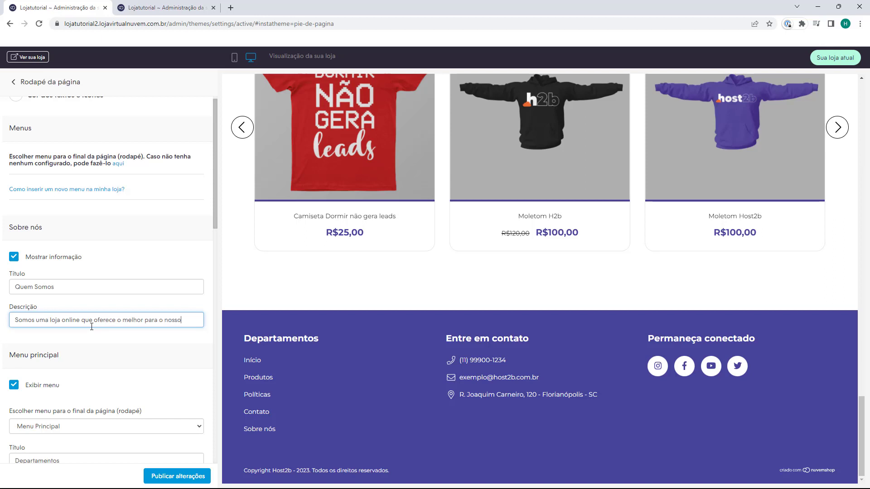
text(s clien)
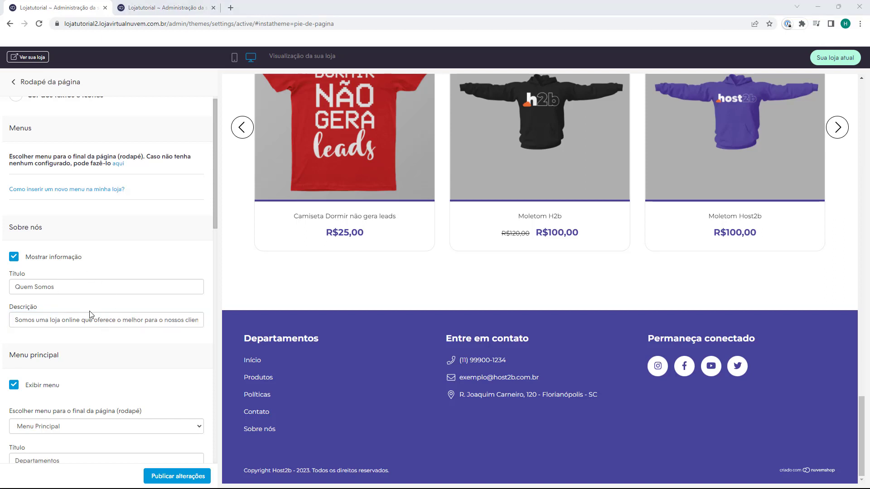
click(170, 478)
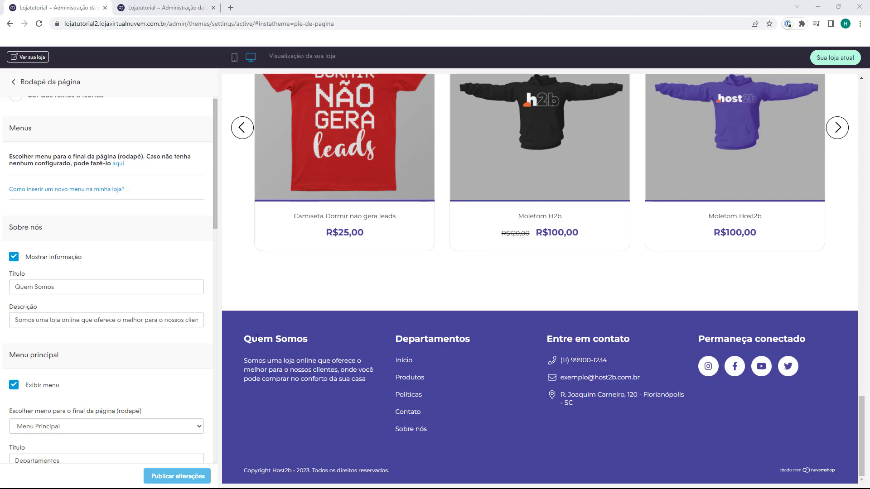
scroll(108, 301, down, 3)
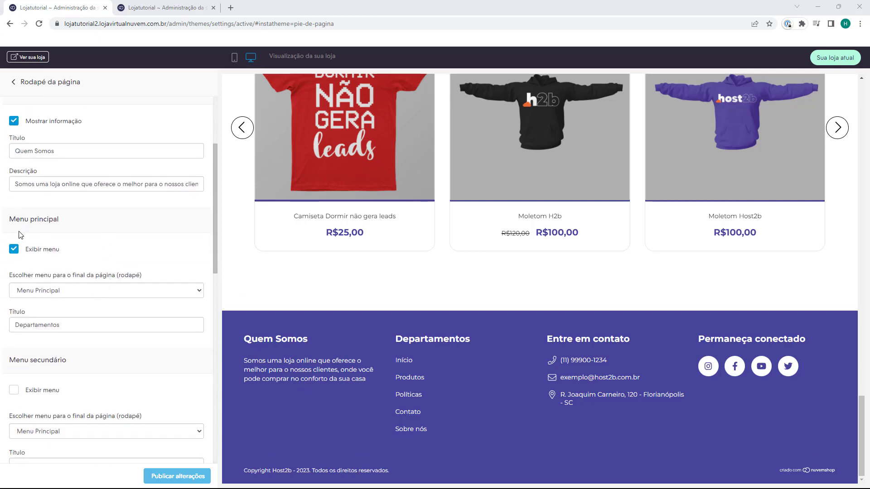
click(15, 251)
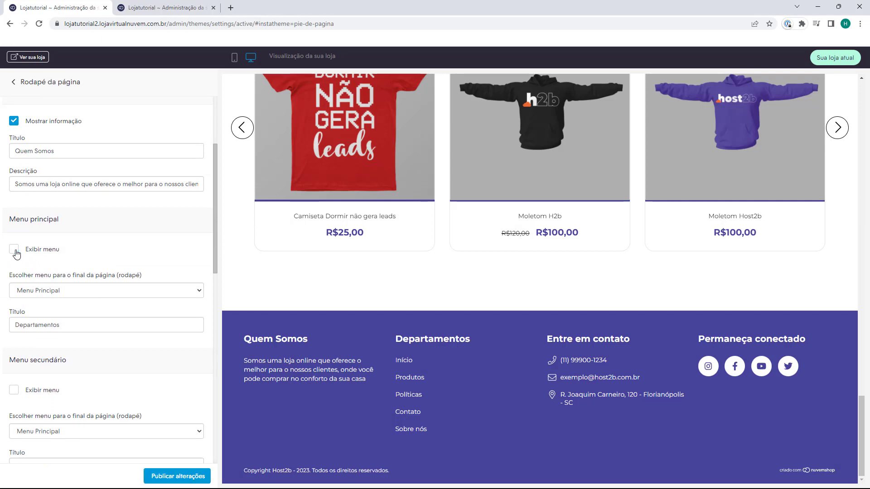
click(15, 252)
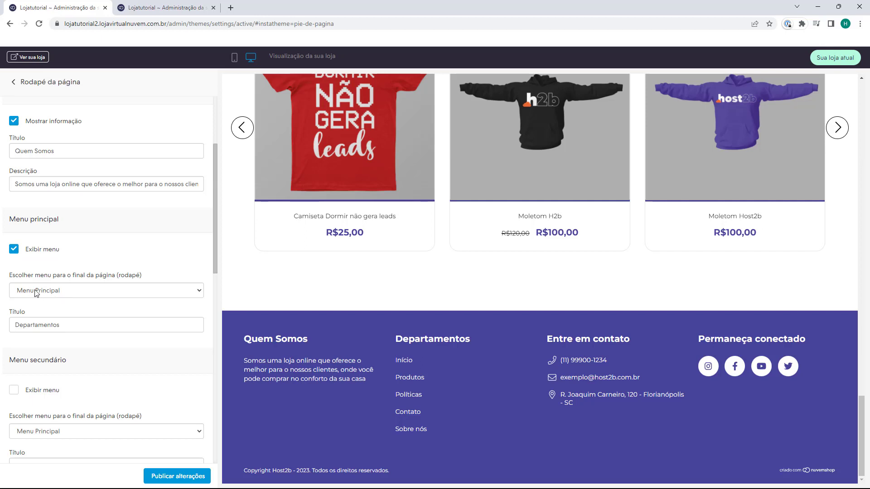
click(68, 294)
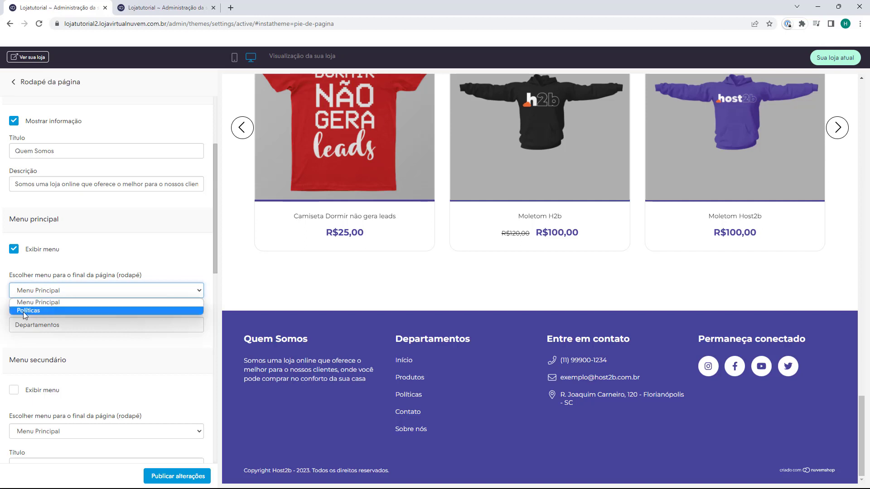
click(49, 301)
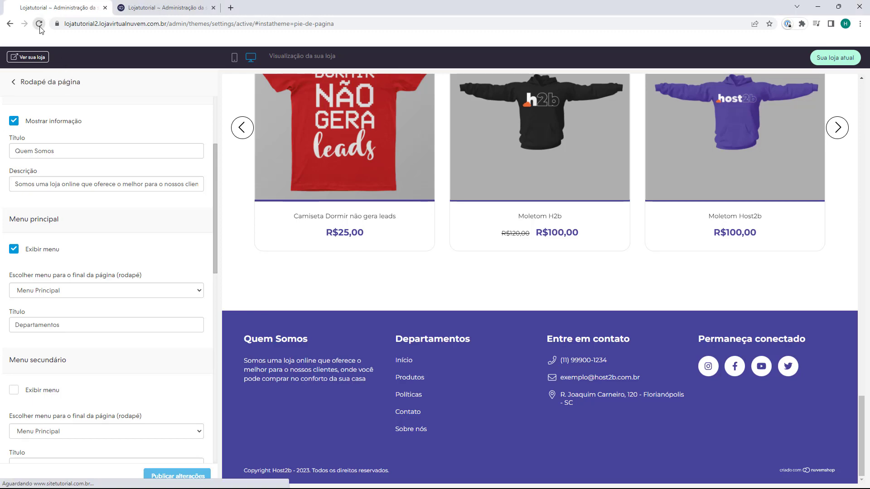
Assign Rodape 1 as the footer's main menu with the title "Central de Atendimento" and publish the changes
scroll(101, 248, down, 1)
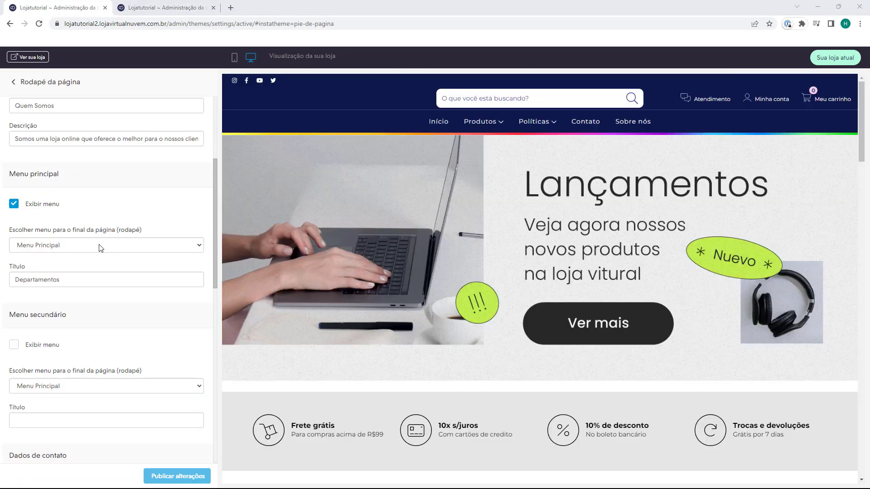
click(100, 247)
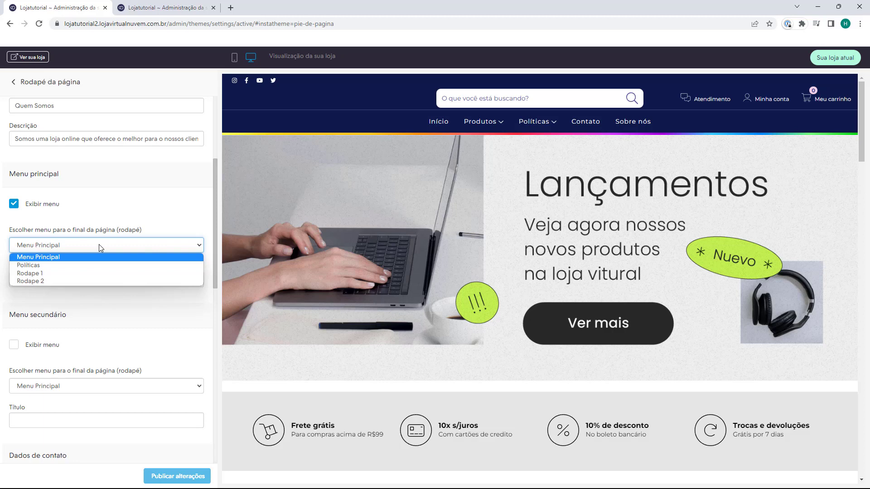
click(34, 274)
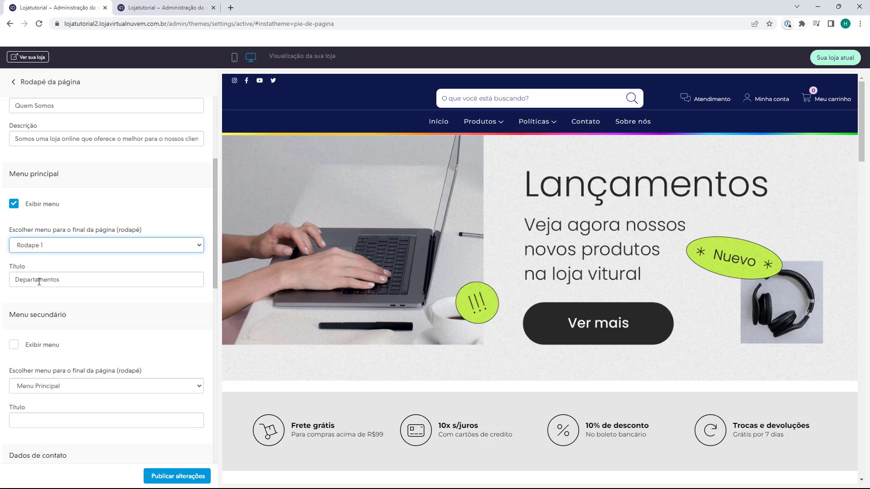
click(27, 279)
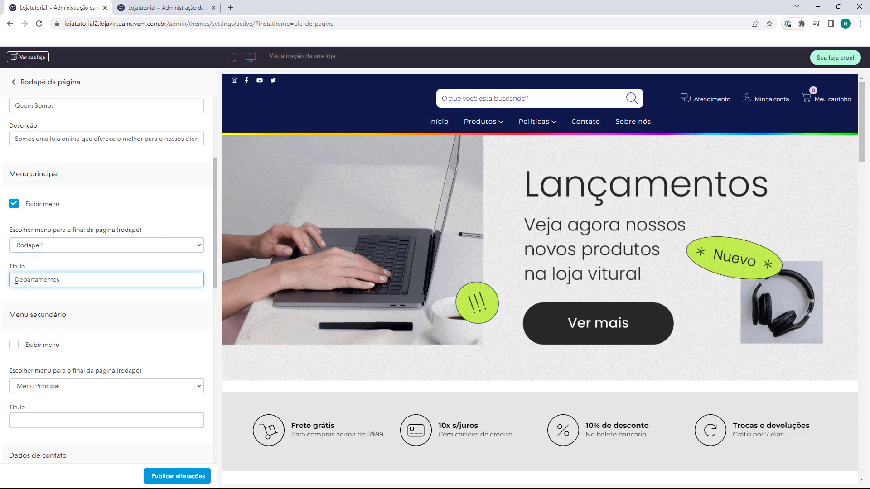
drag(16, 280, 70, 285)
key(BackSpace)
text(Central de Atendimento)
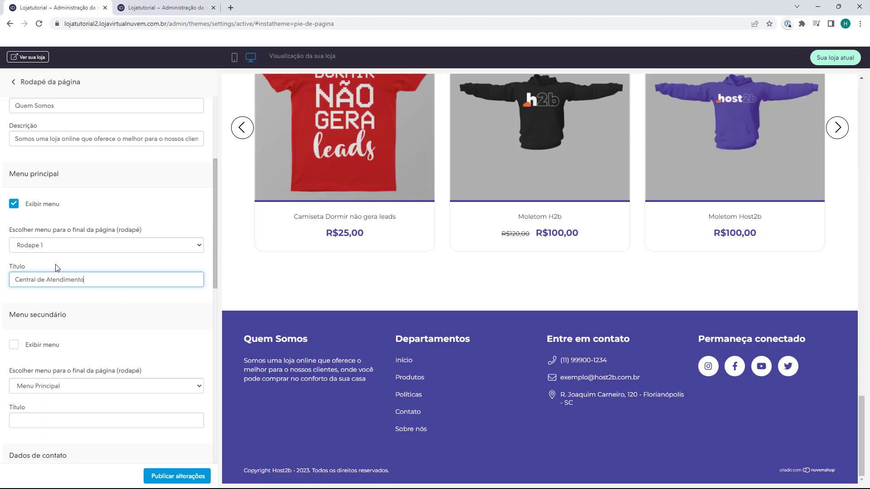
click(175, 478)
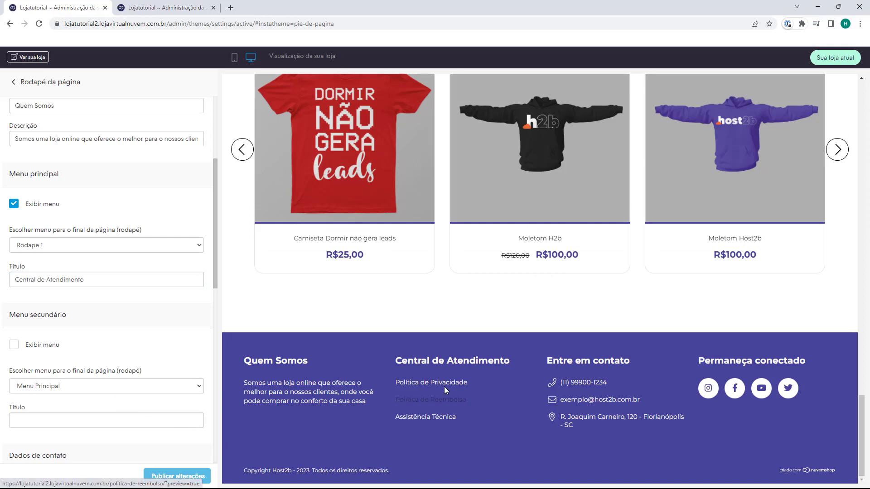
mouse_move(391, 360)
mouse_down()
mouse_move(453, 361)
mouse_move(394, 361)
mouse_up()
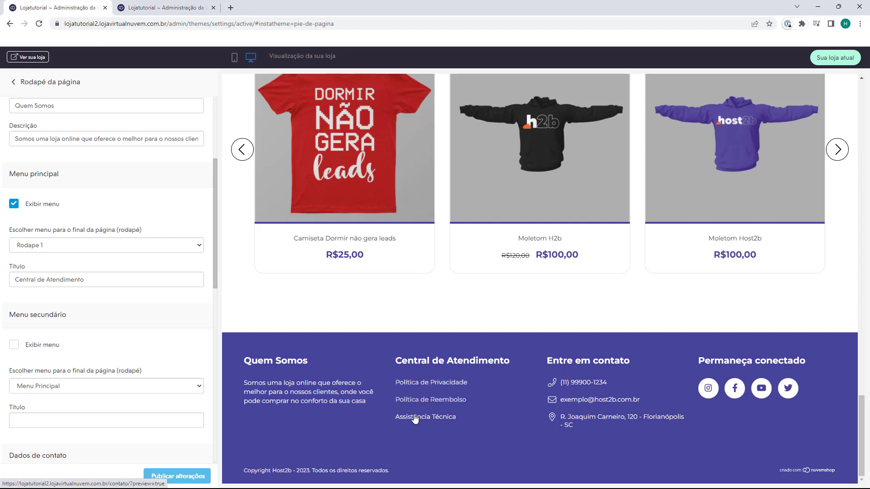
Show the footer's secondary menu using Rodape 2 with the title "Categorias" and publish the changes
scroll(31, 284, down, 1)
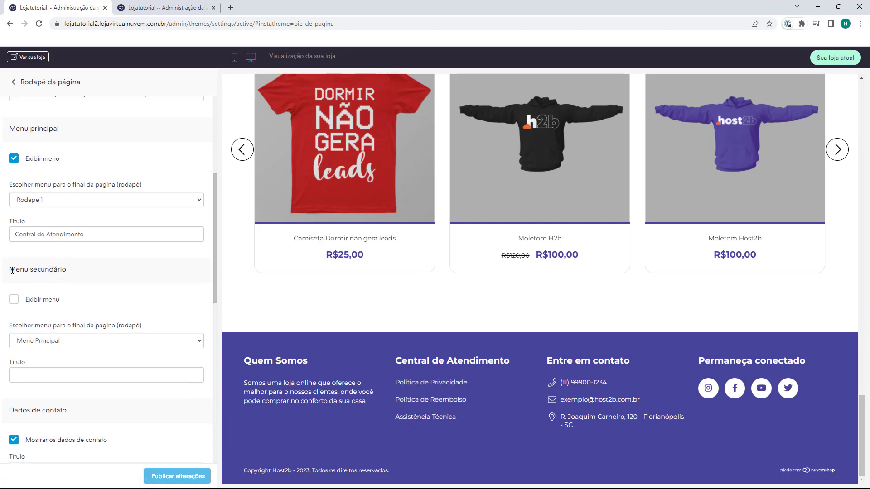
drag(11, 271, 58, 272)
click(58, 273)
click(17, 302)
scroll(45, 336, down, 1)
click(49, 295)
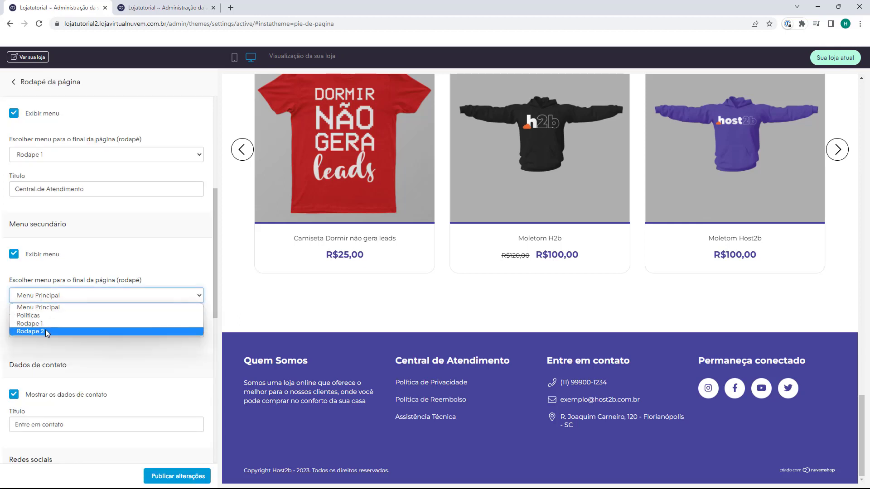
click(42, 334)
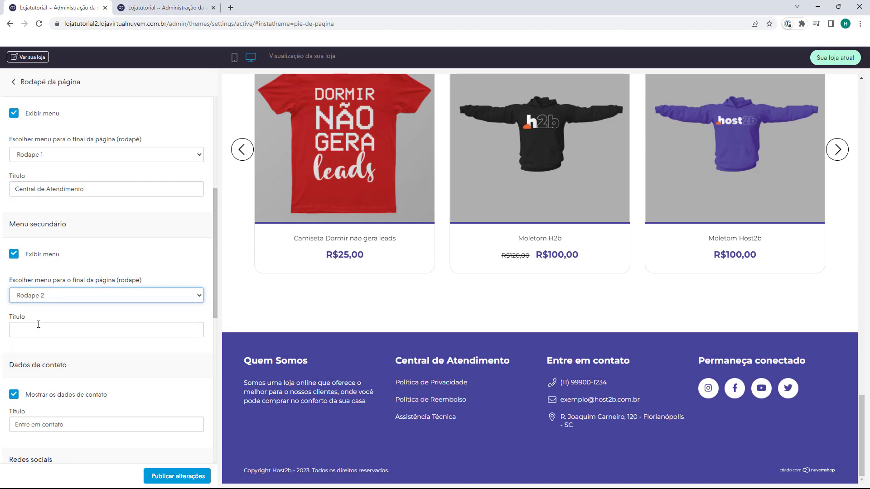
click(46, 322)
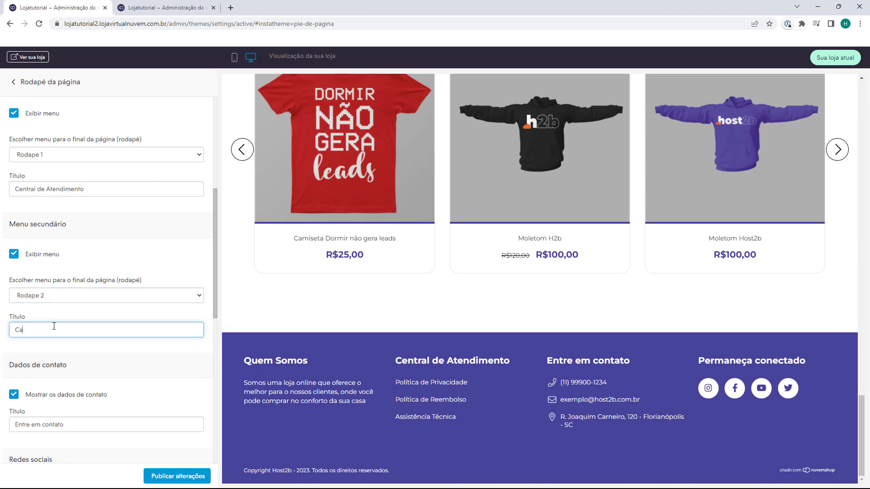
text(Categorias)
click(172, 475)
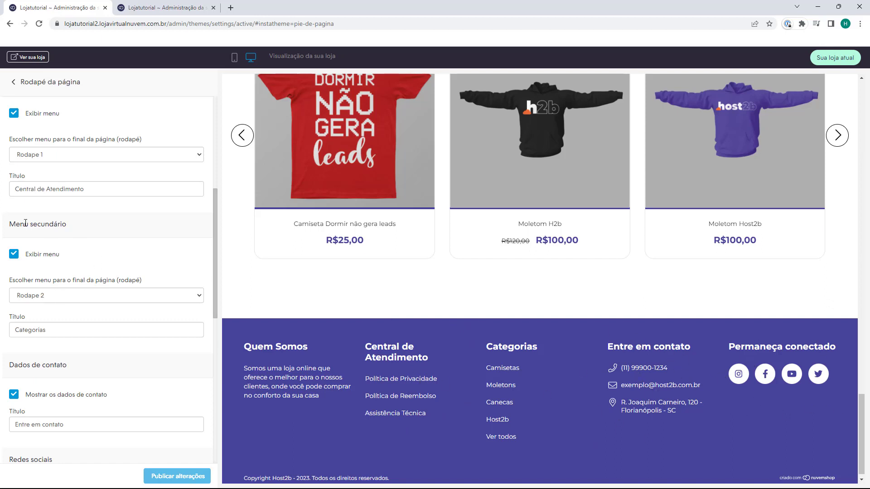
scroll(99, 236, down, 2)
scroll(99, 236, down, 1)
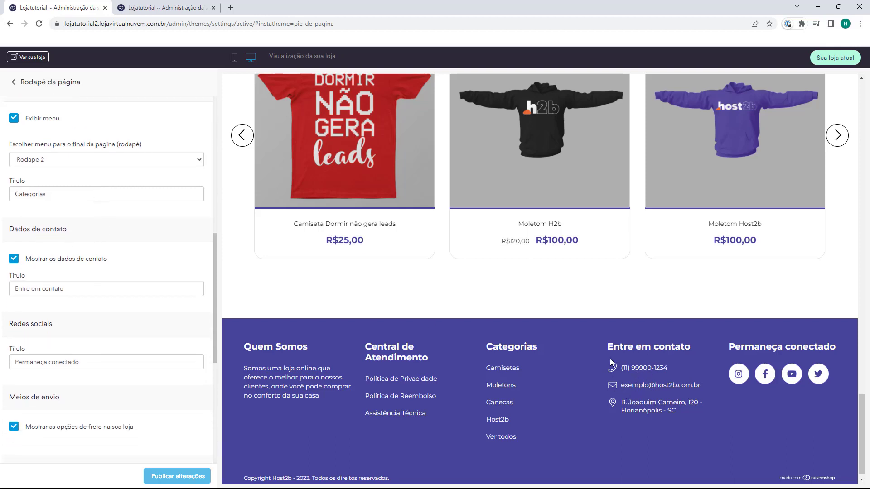
triple_click(34, 292)
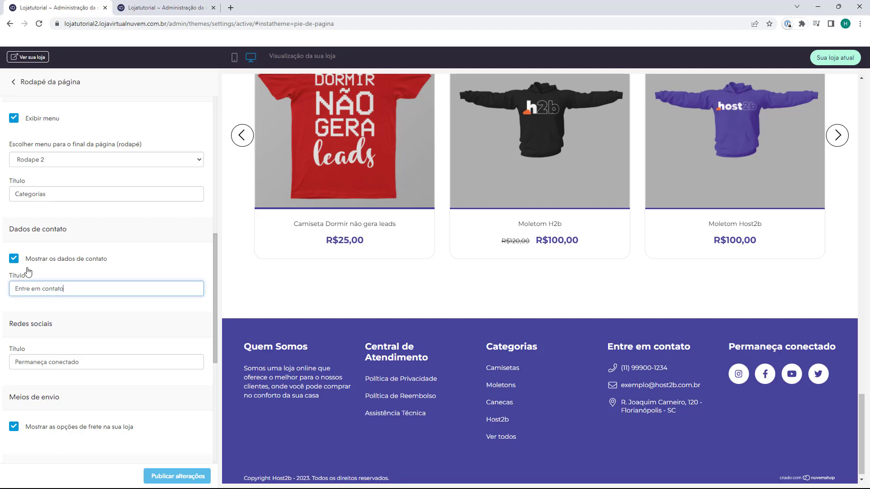
click(13, 263)
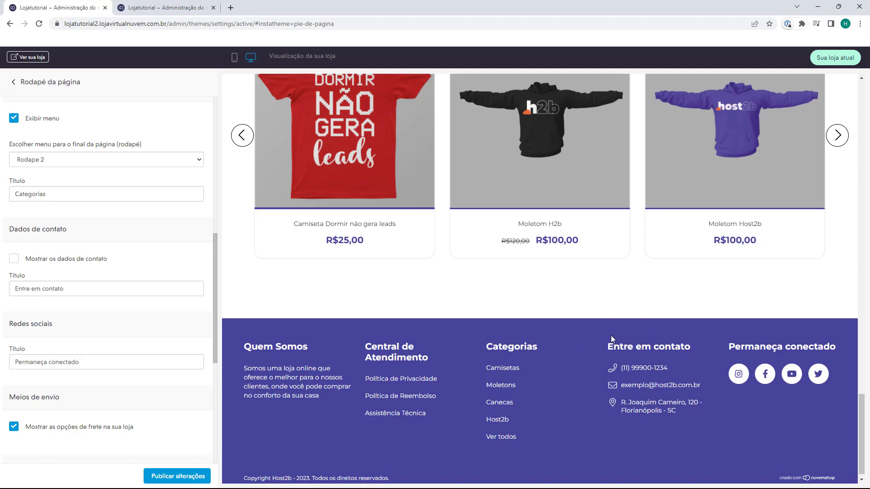
click(14, 258)
Review the footer's Redes sociais title against the store preview and examine the Meios de envio setting
scroll(13, 276, down, 1)
double_click(10, 278)
click(10, 278)
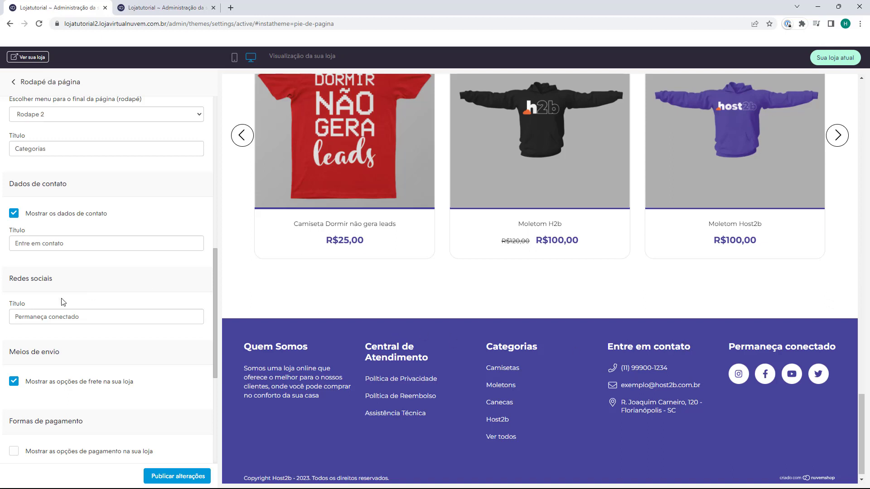
triple_click(26, 316)
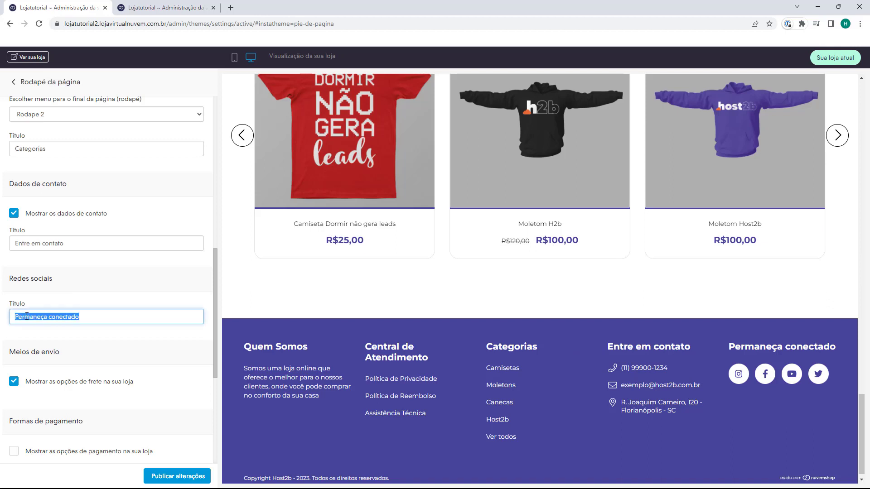
drag(730, 350, 796, 349)
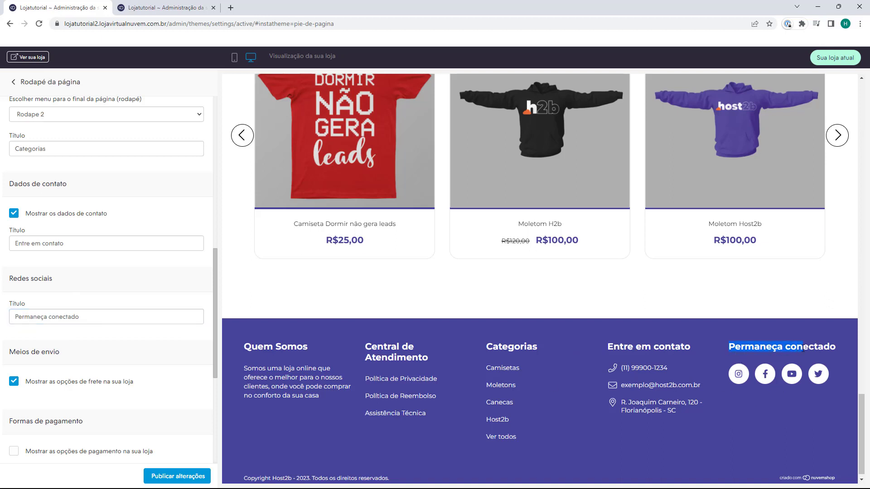
click(796, 349)
scroll(61, 295, down, 3)
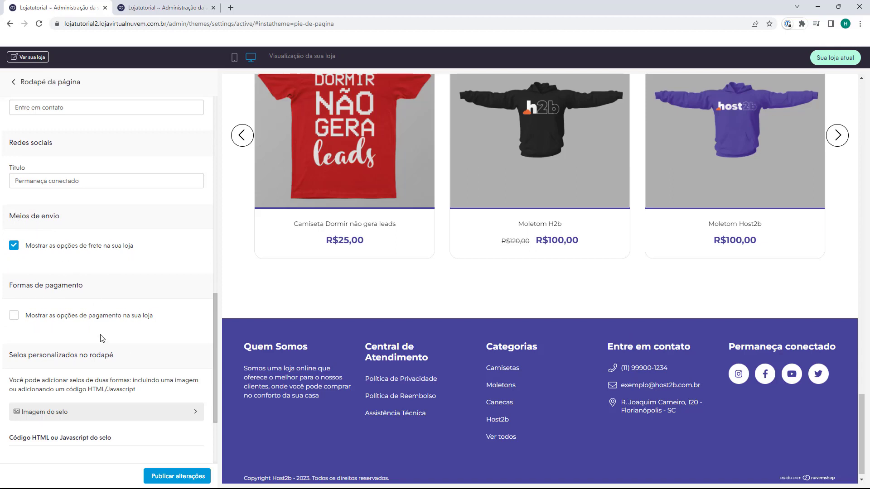
drag(10, 219, 41, 218)
click(40, 218)
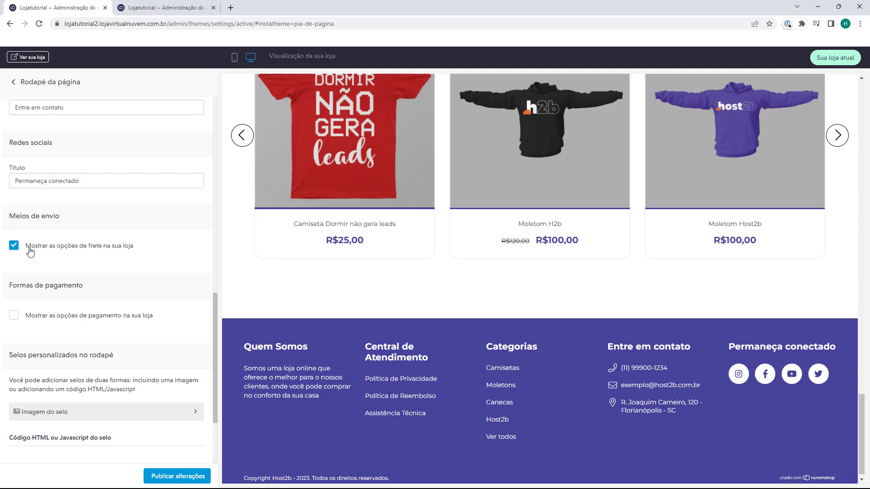